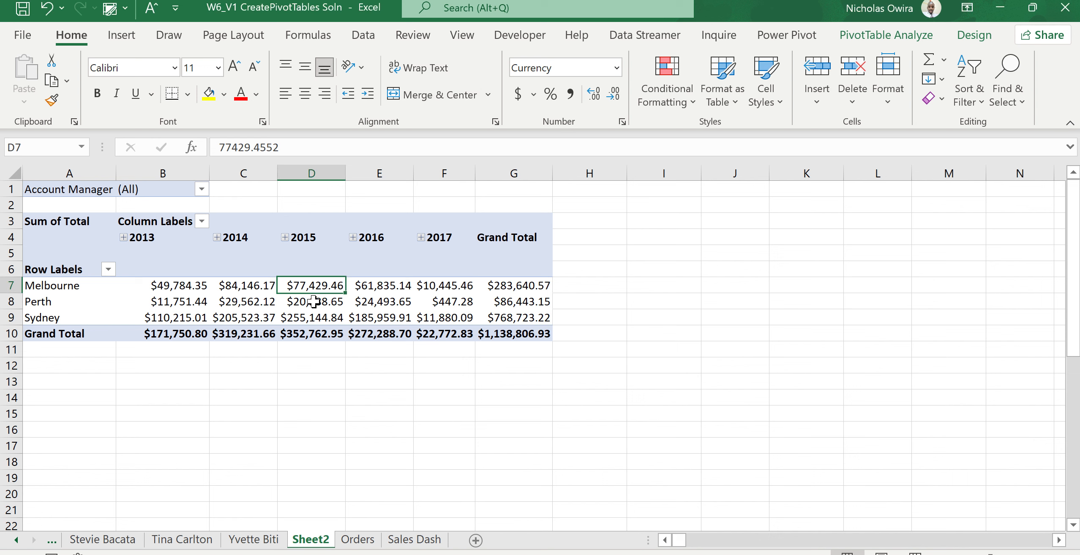
Insert a Line PivotChart from the pivot table of sales totals by city and year.
click(313, 301)
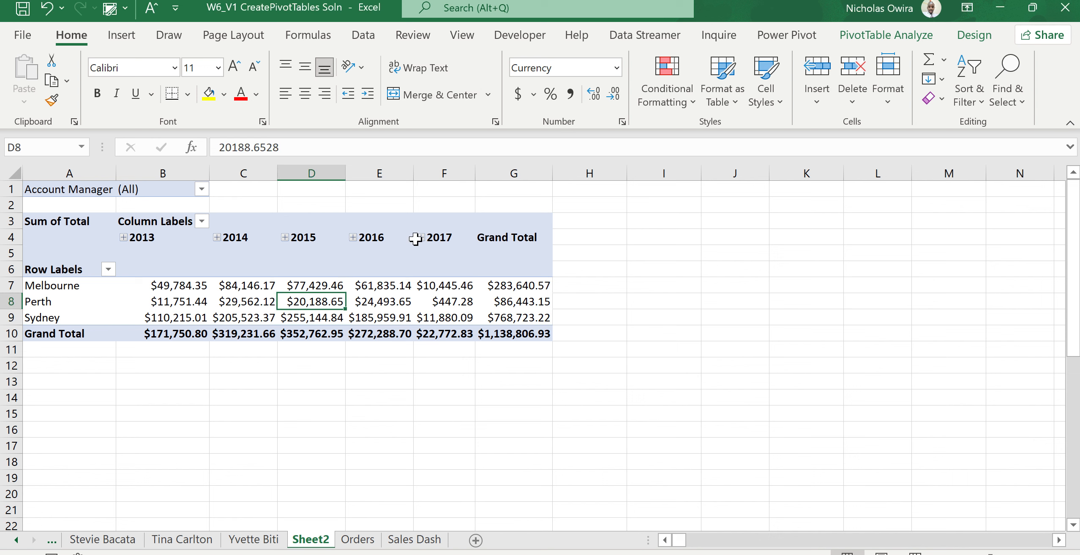
click(905, 37)
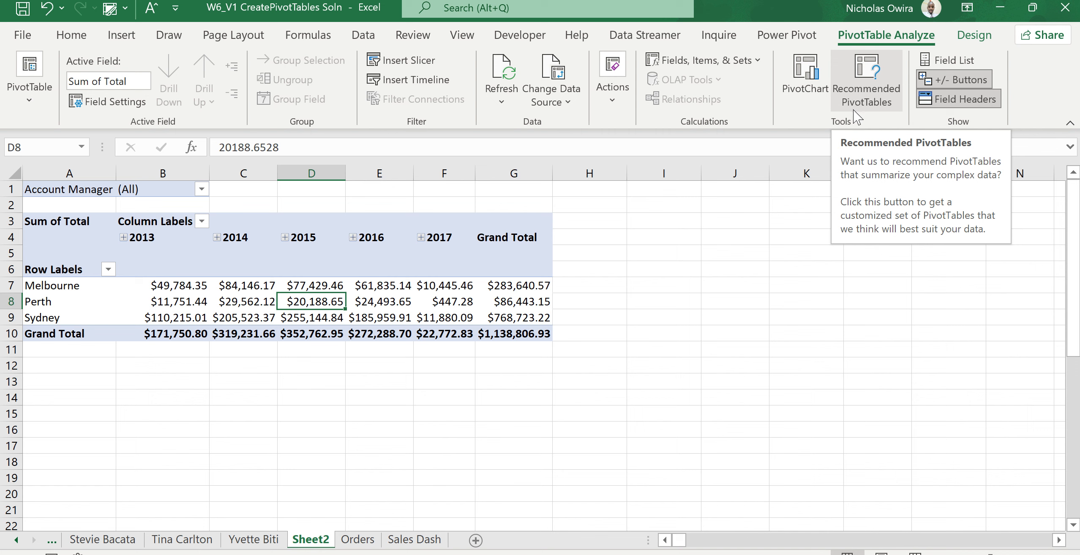
click(806, 76)
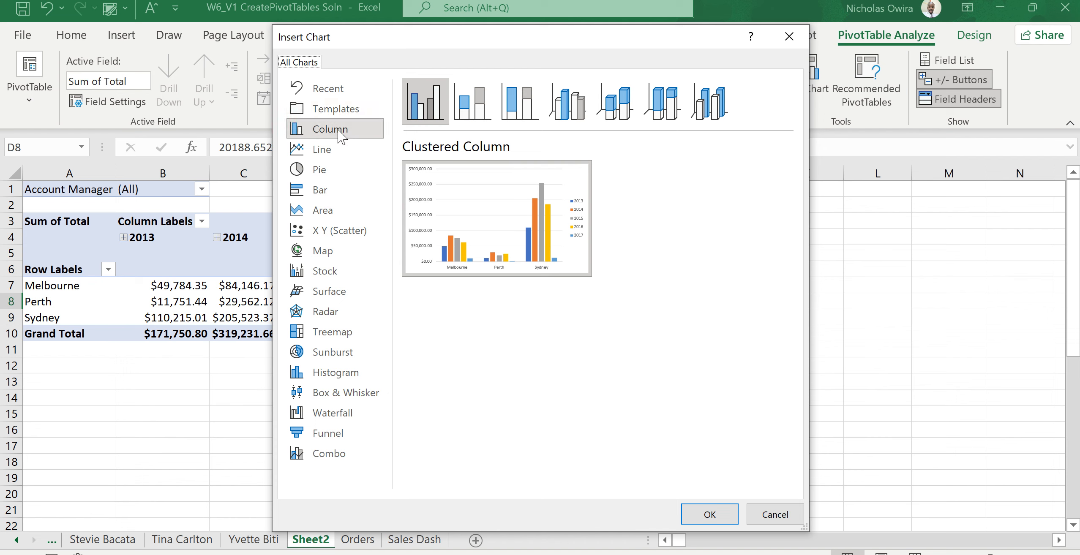
mouse_move(465, 202)
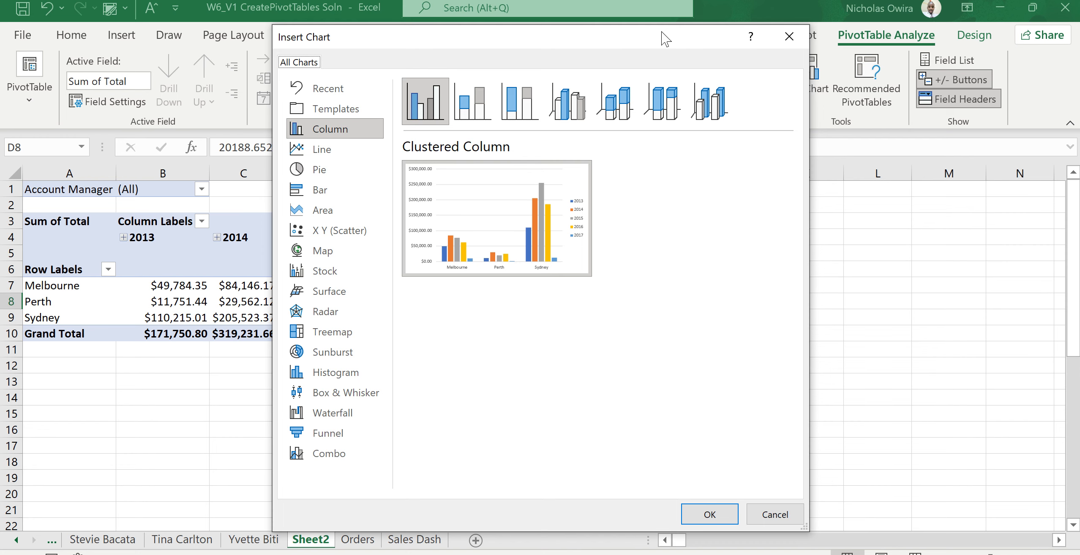
drag(666, 39, 840, 33)
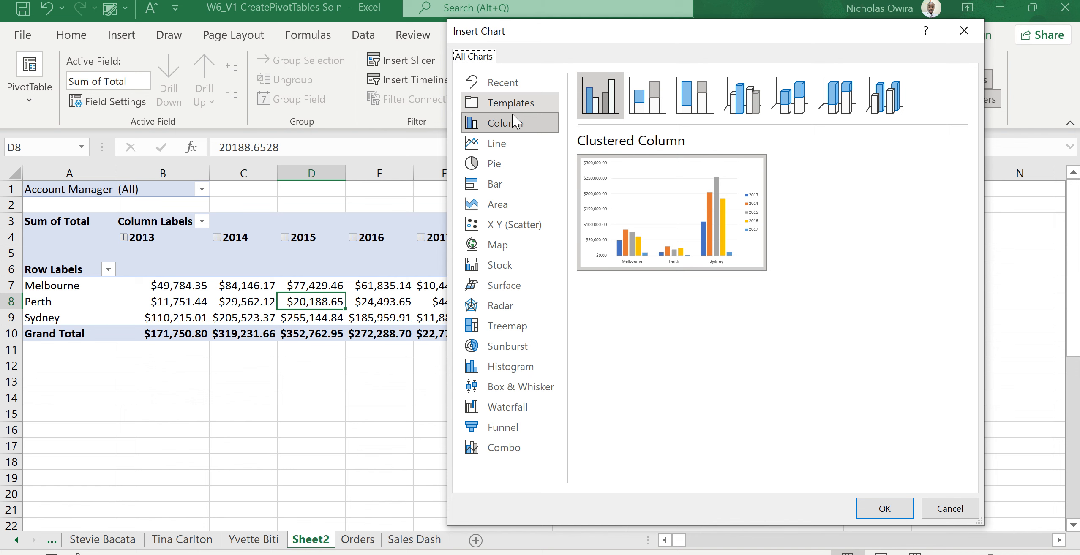
click(497, 145)
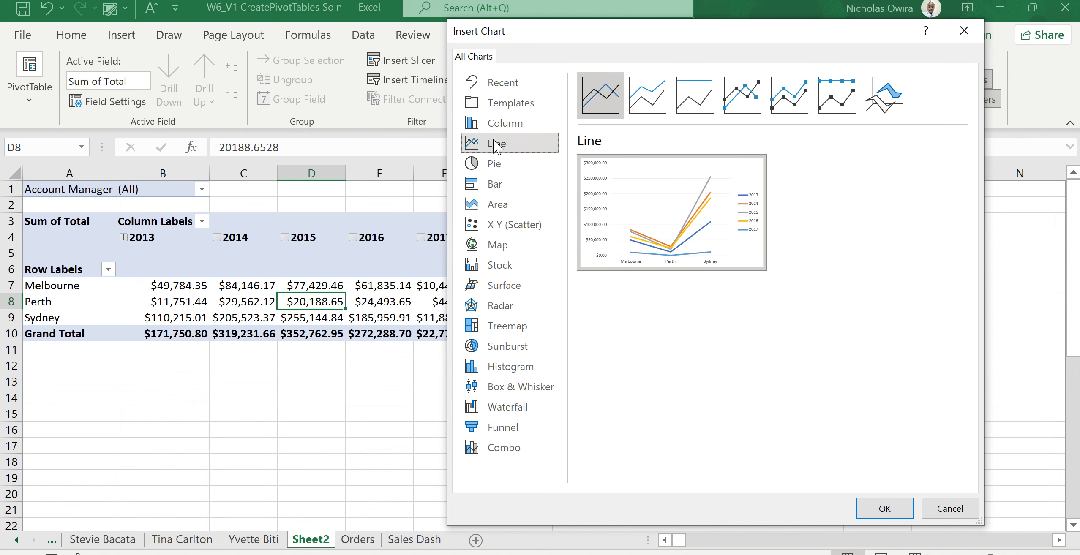
click(495, 165)
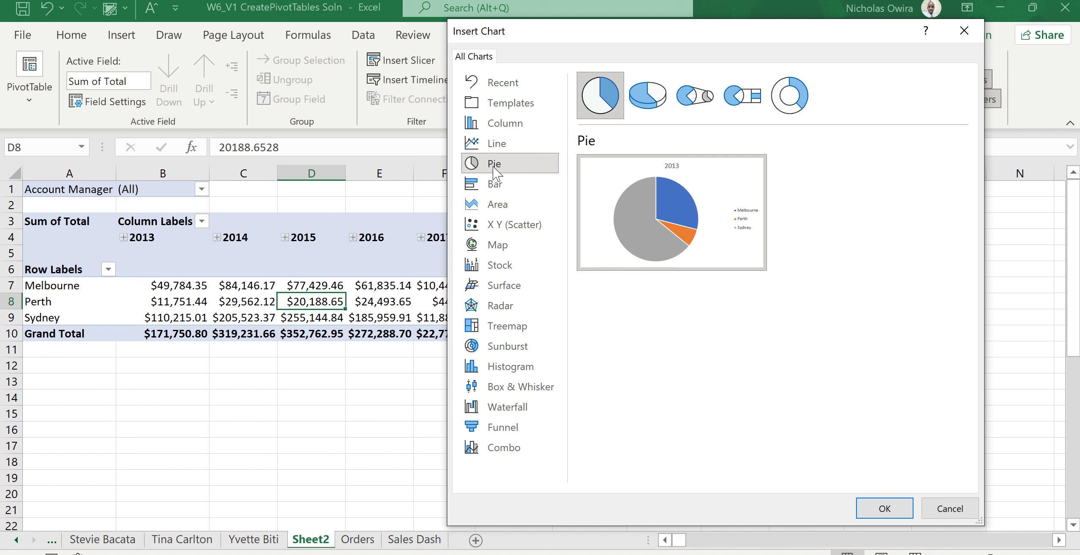
click(495, 184)
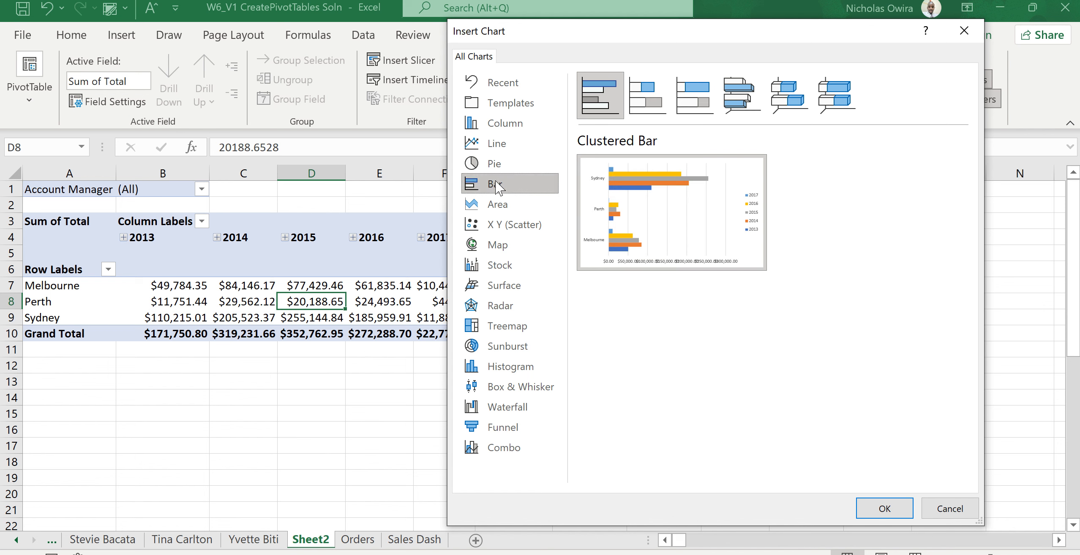
click(502, 207)
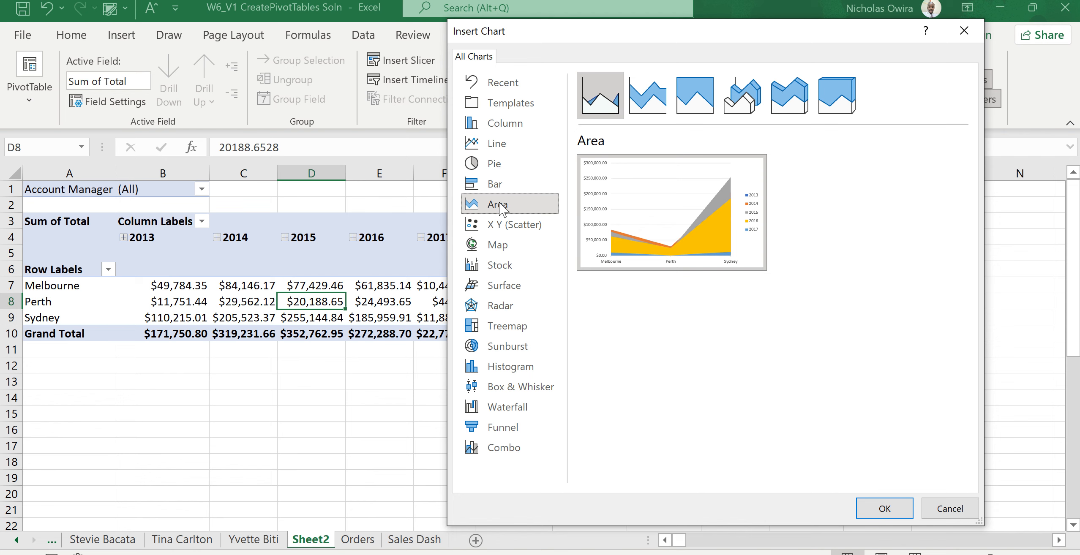
click(500, 148)
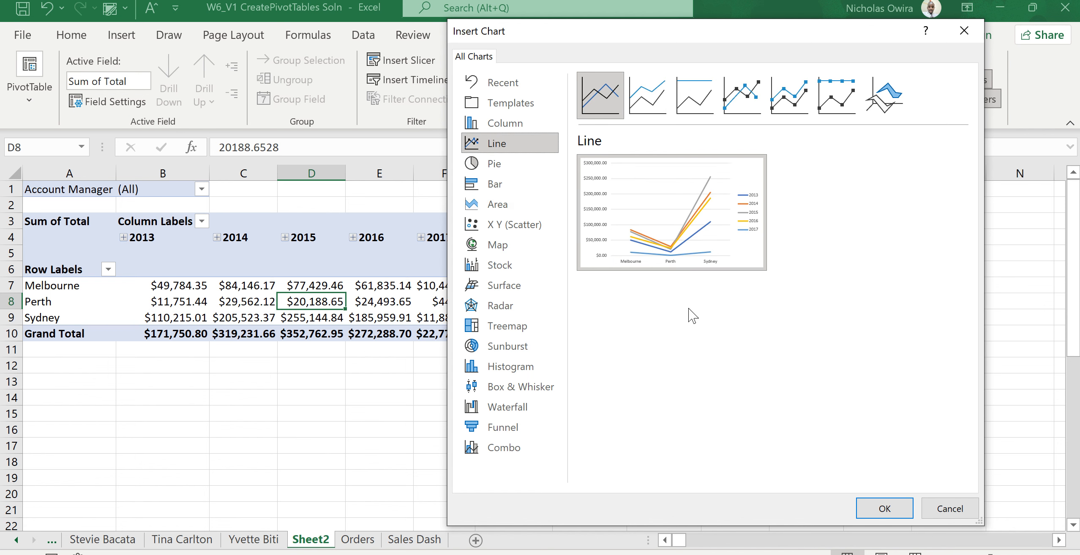
mouse_move(760, 247)
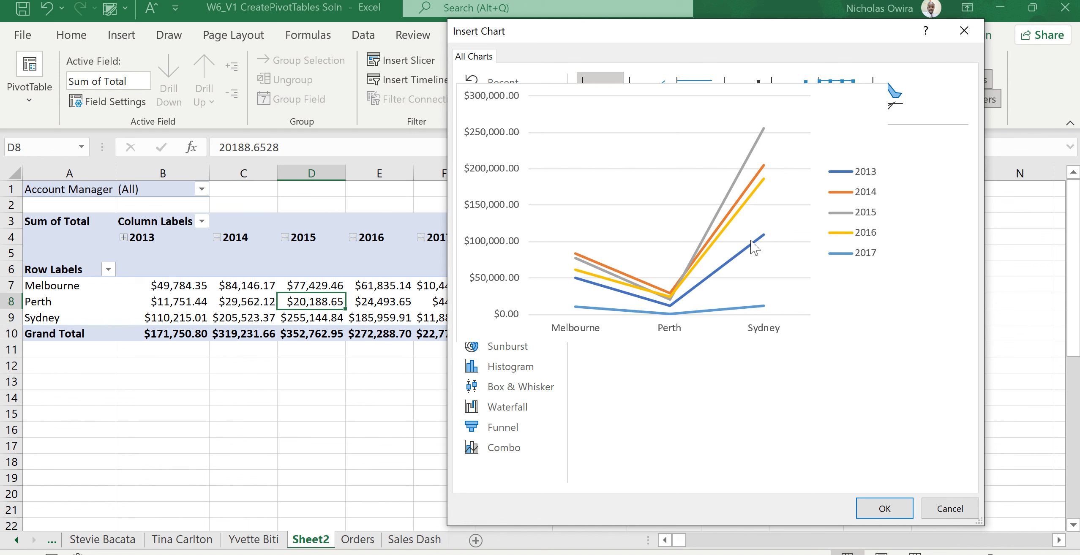
click(884, 507)
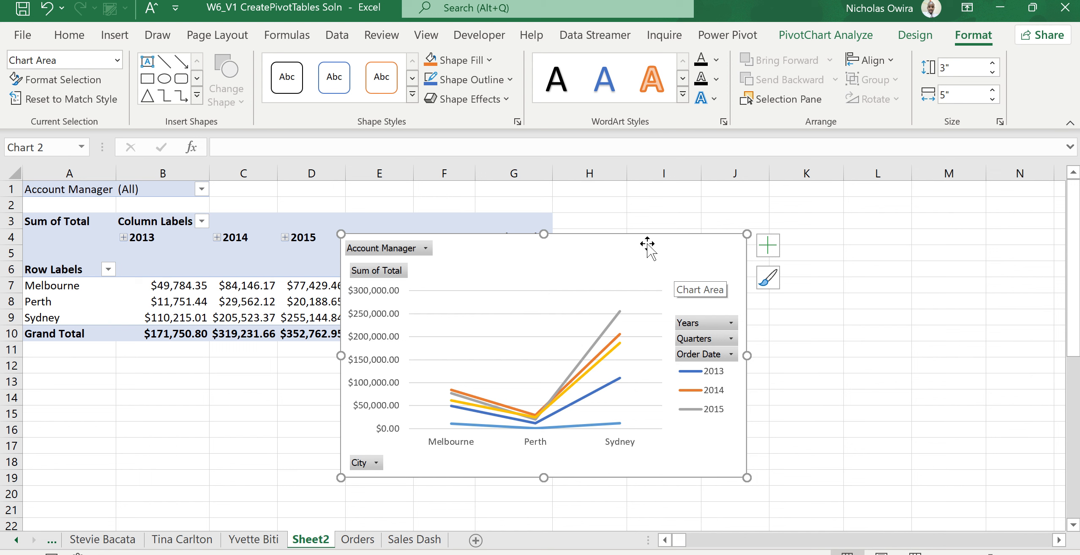
Move the chart beside the pivot table and resize it to about 5.53" wide and 3.19" tall.
drag(648, 245, 868, 214)
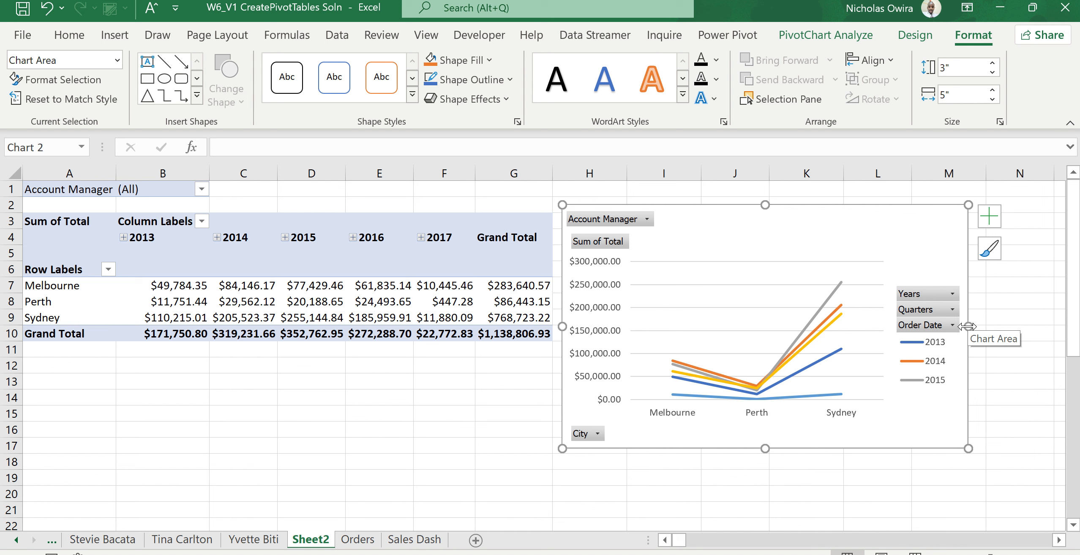
drag(967, 326, 1011, 327)
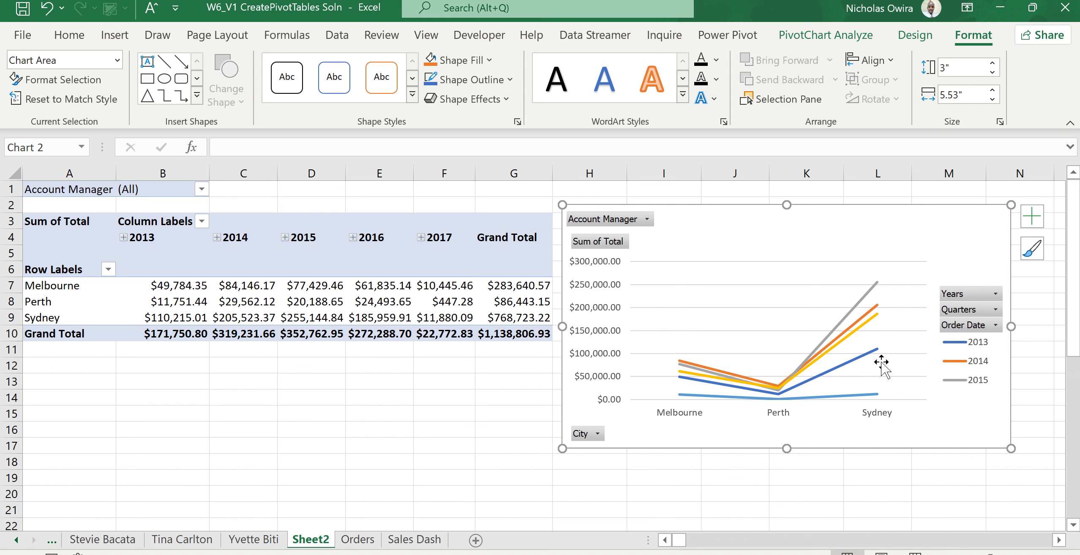
drag(787, 449, 790, 463)
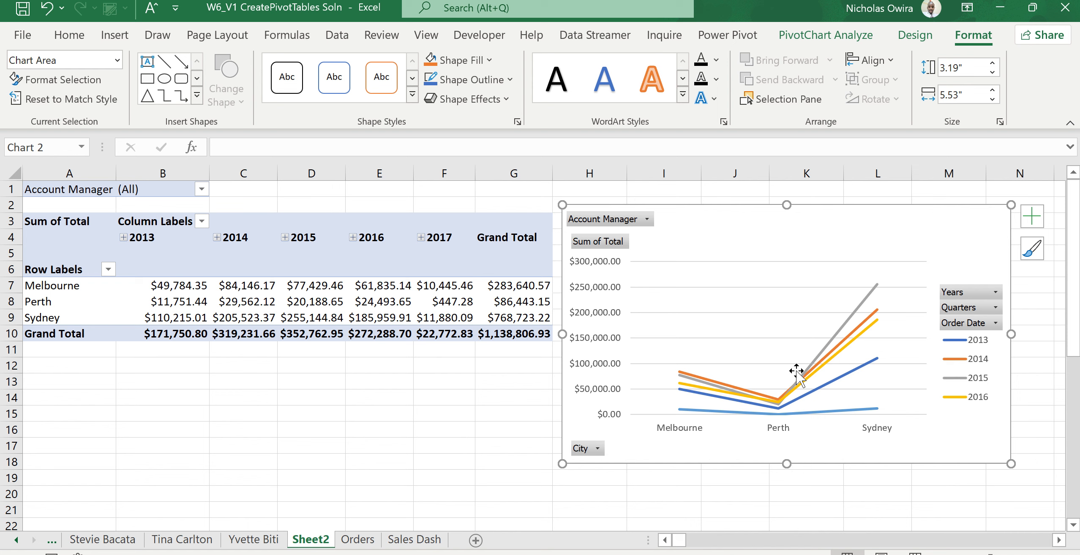
Switch the chart's rows and columns so years run along the axis and cities become the series.
click(915, 35)
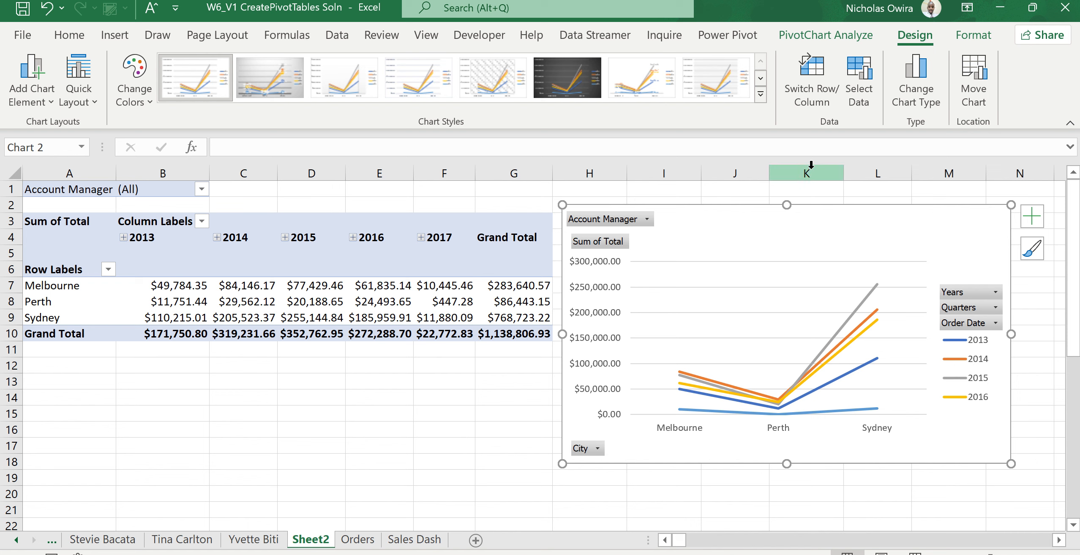
click(819, 79)
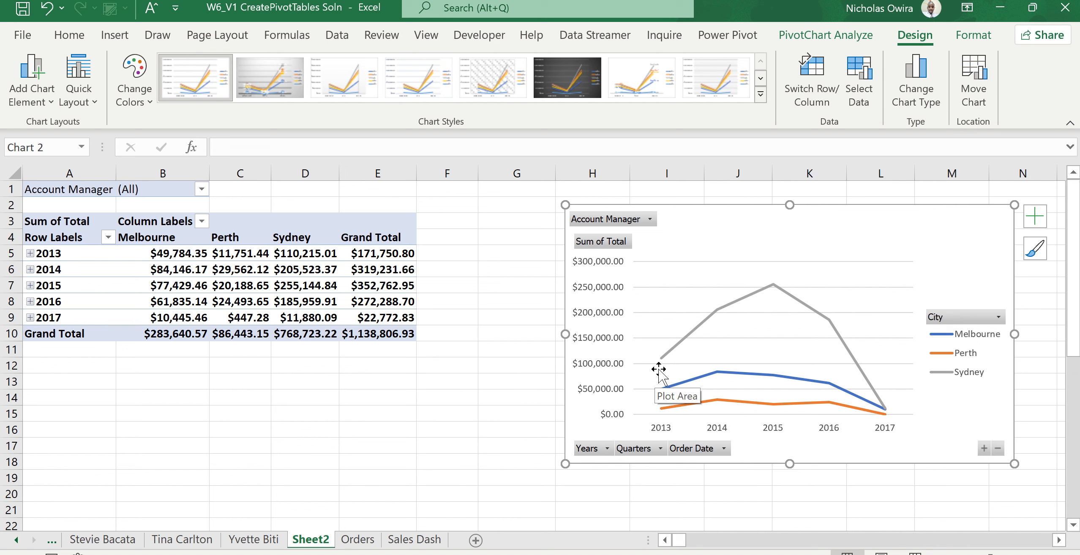
mouse_move(665, 361)
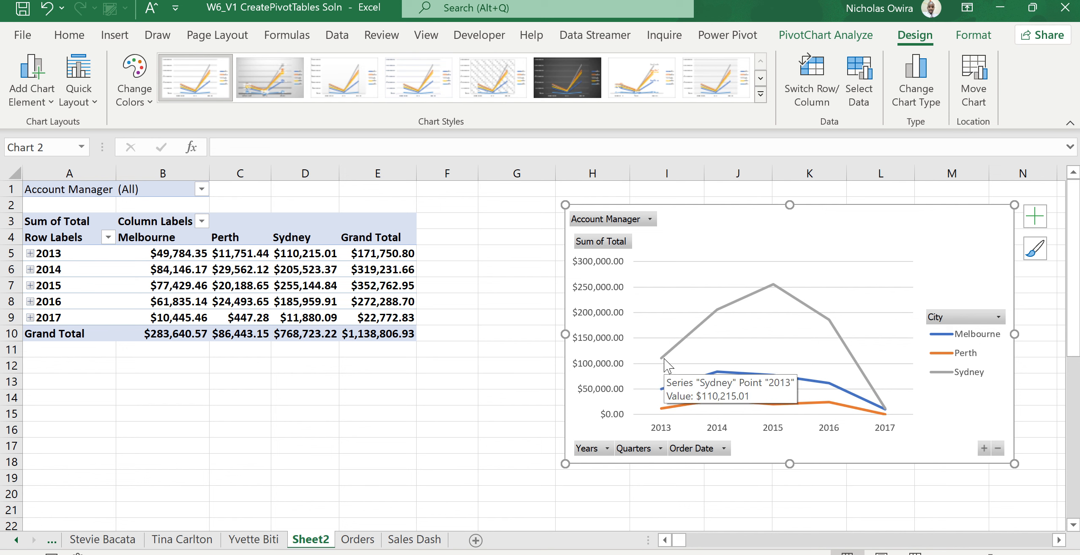
mouse_move(683, 341)
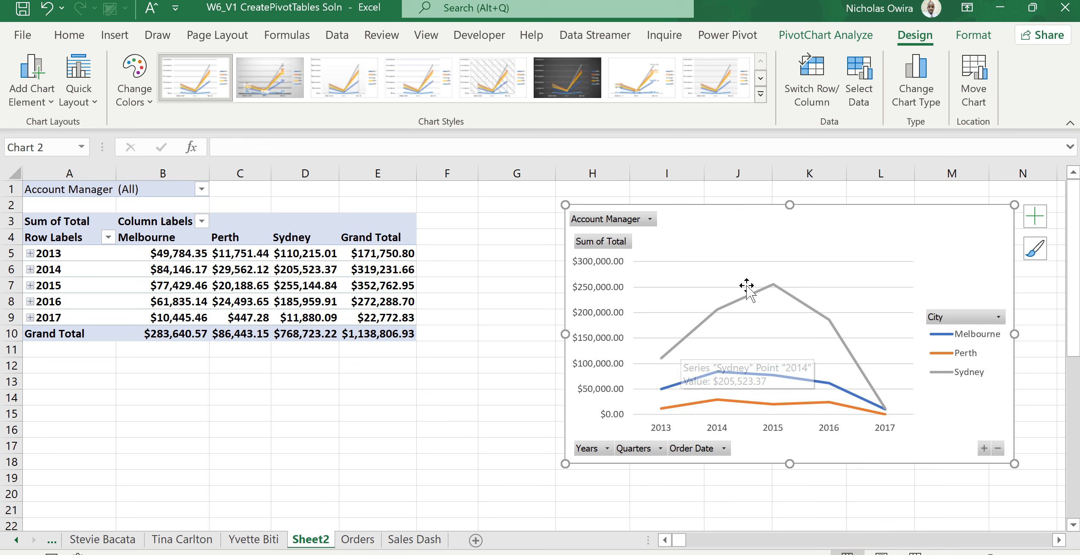
mouse_move(773, 291)
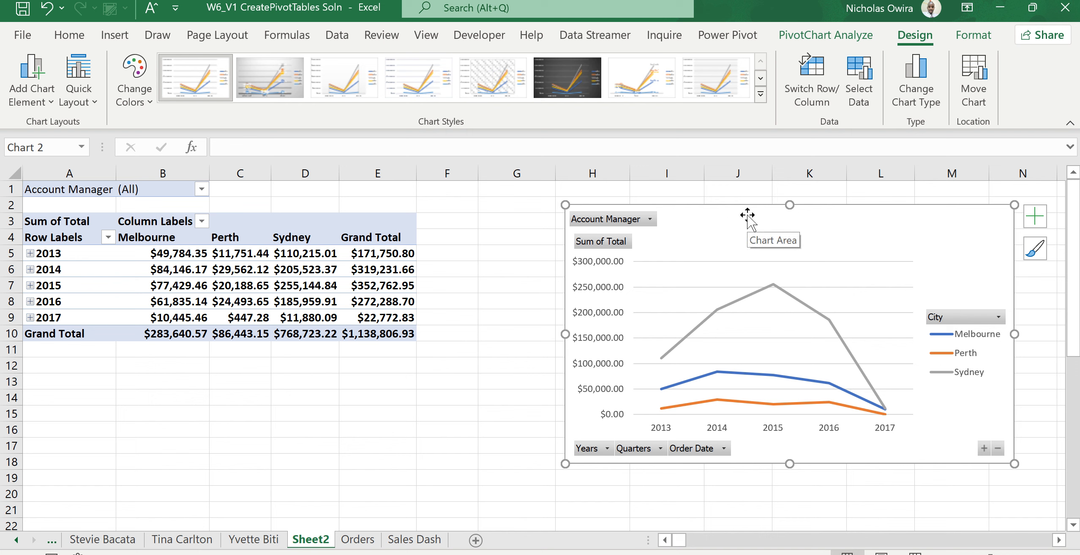
Shift the chart closer to the pivot table and add a chart title element.
drag(747, 215, 636, 205)
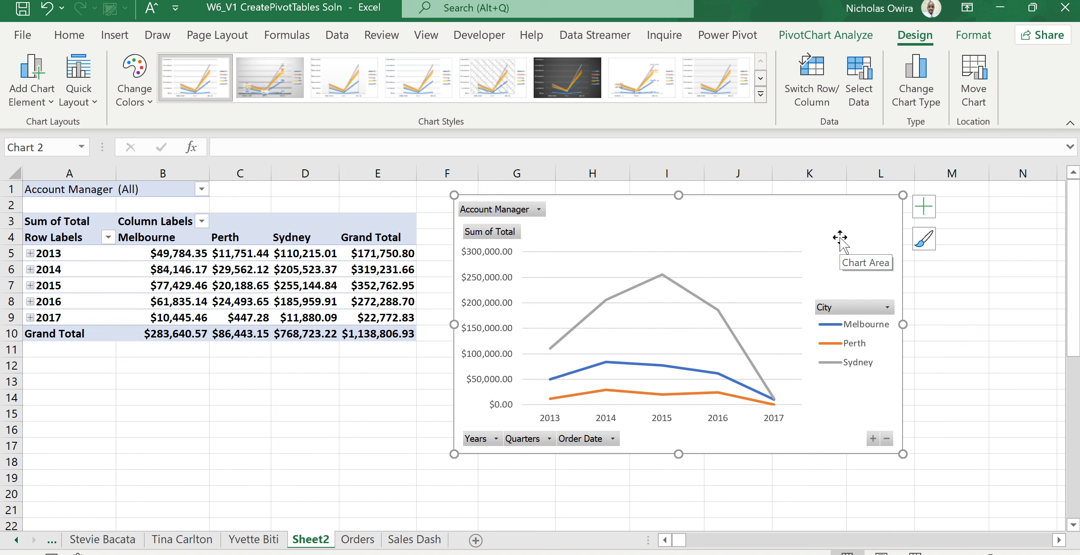
click(928, 213)
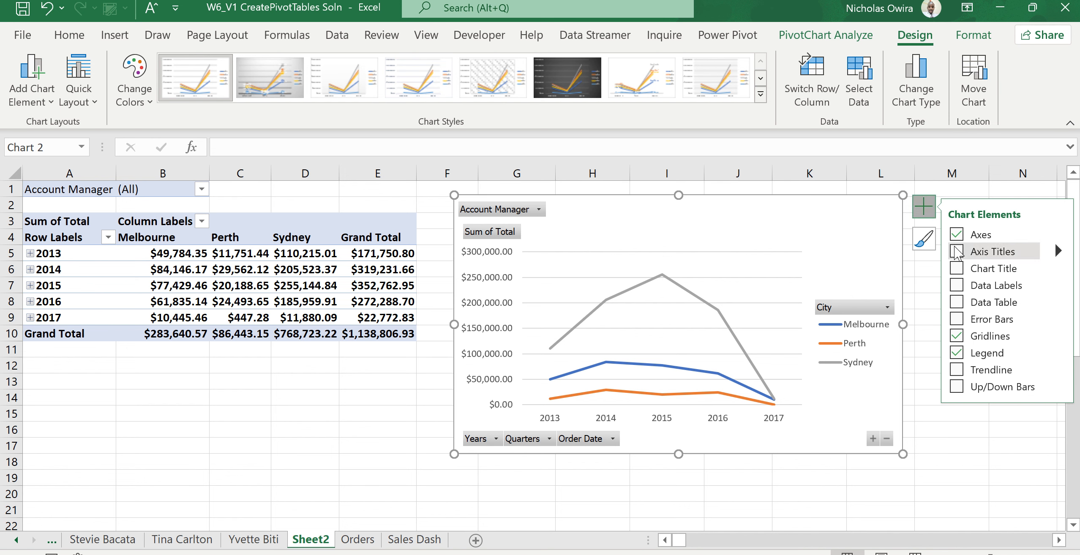
click(956, 268)
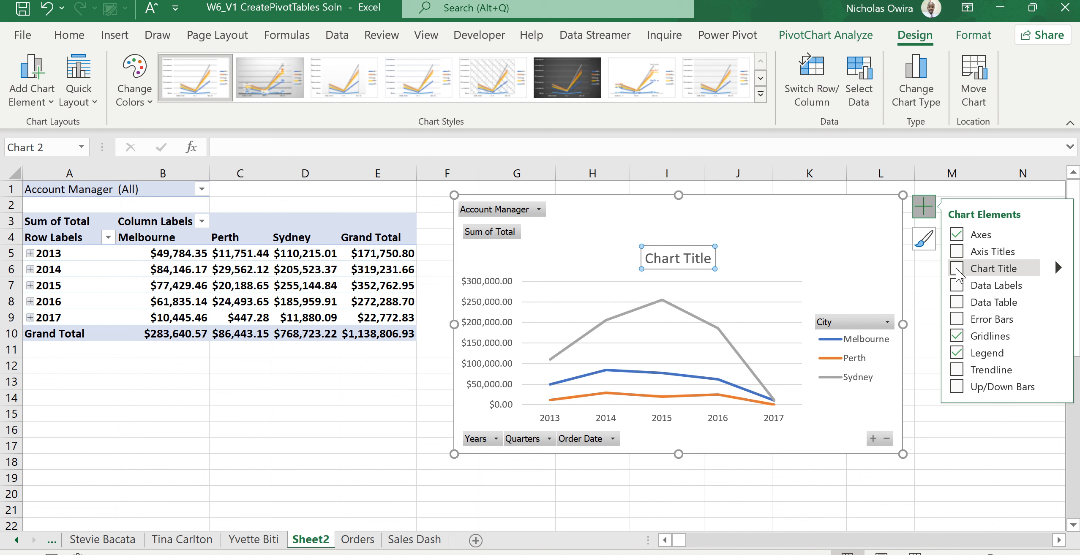
click(957, 273)
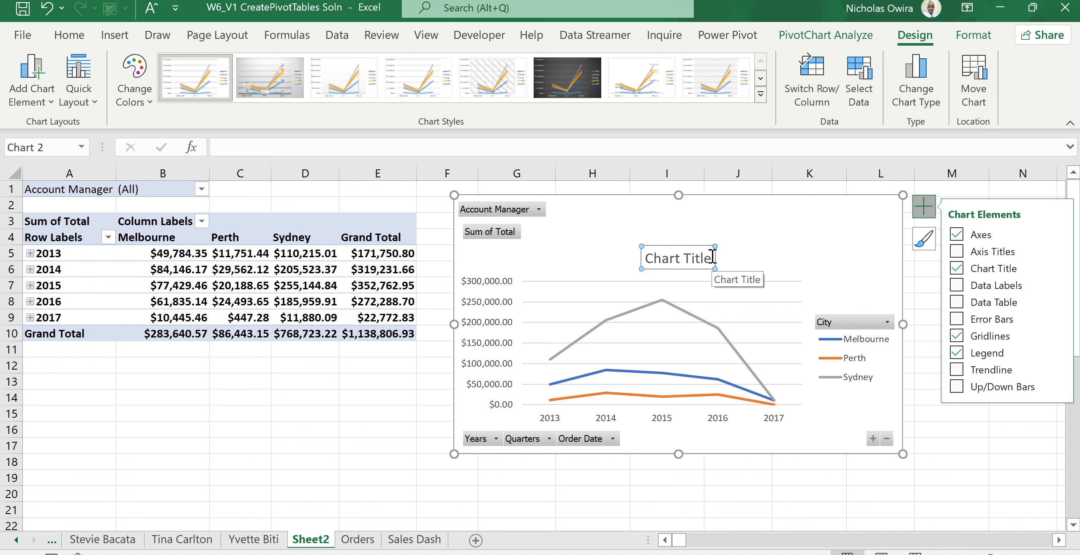
Replace the chart title text with "SALES VOLUME PER CITY".
drag(713, 257, 661, 263)
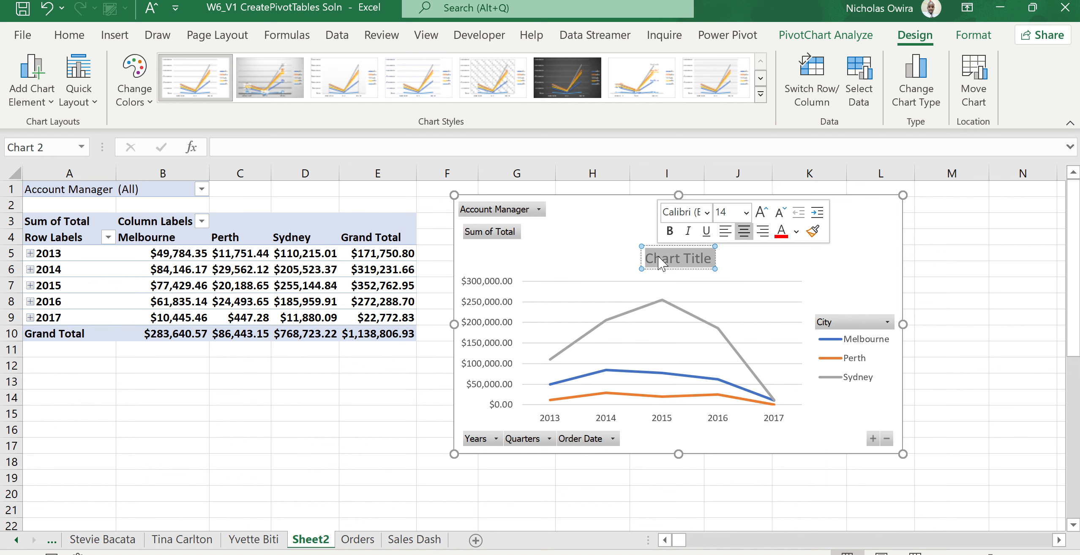
text(SALES)
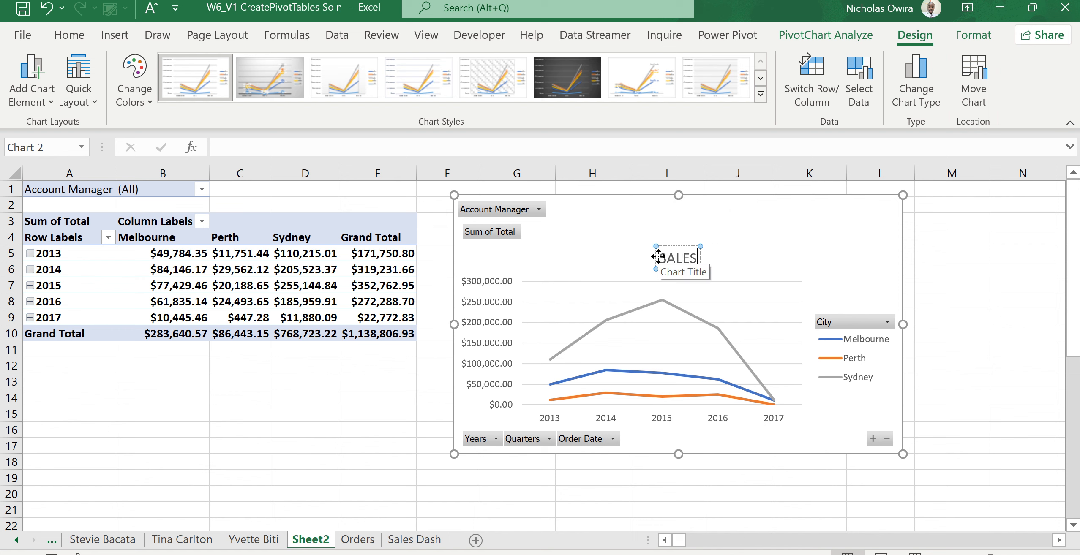
text( VOLUME PER)
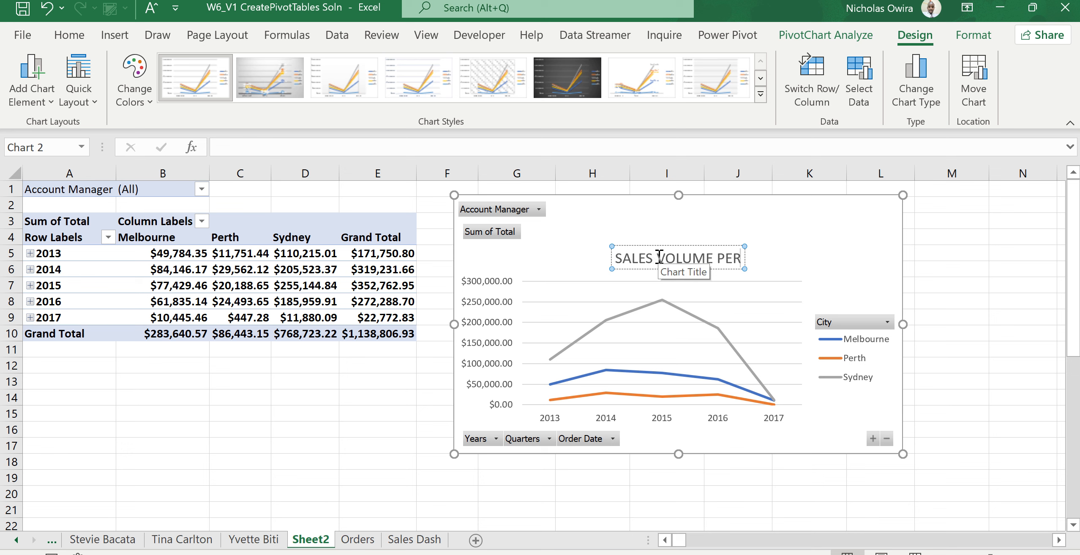
text( CITY)
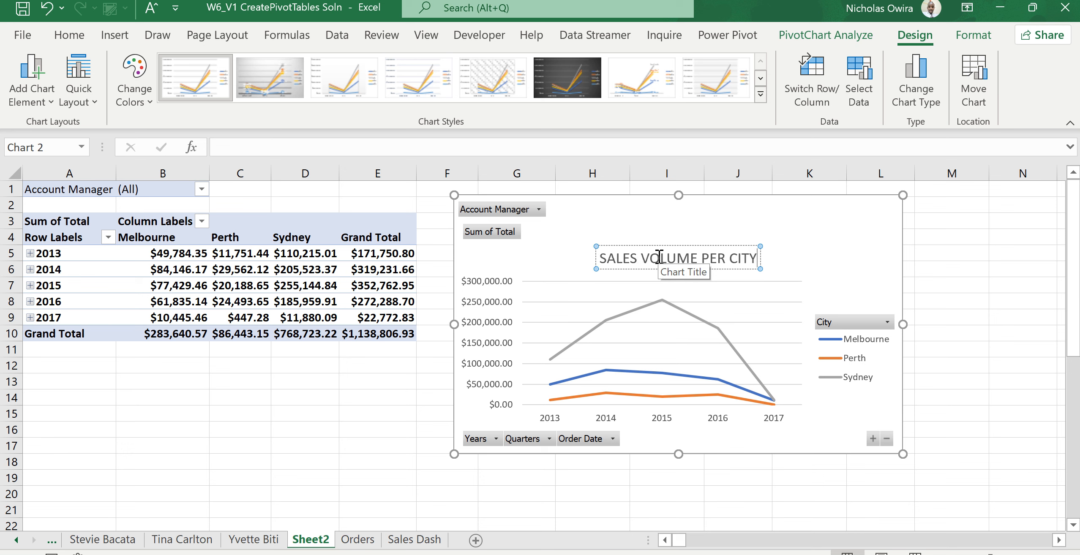
key(Return)
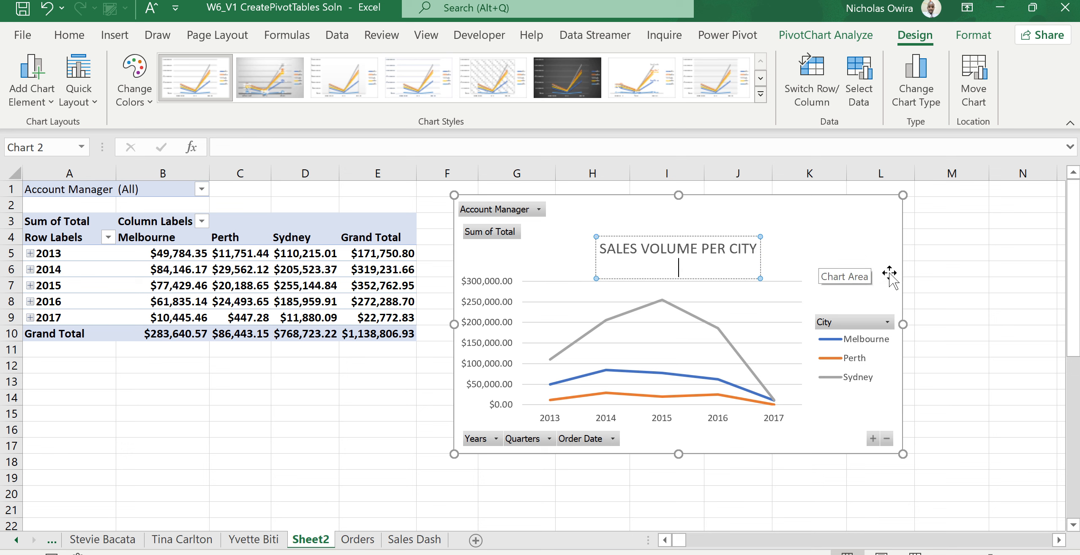
click(954, 308)
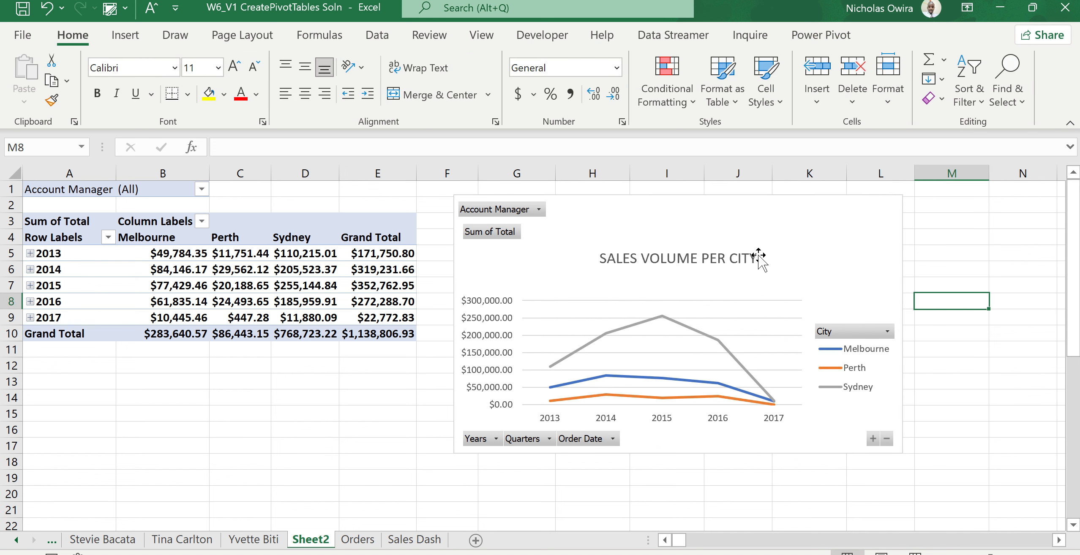
Format the chart title font as Bold at 16.4 pt.
click(730, 258)
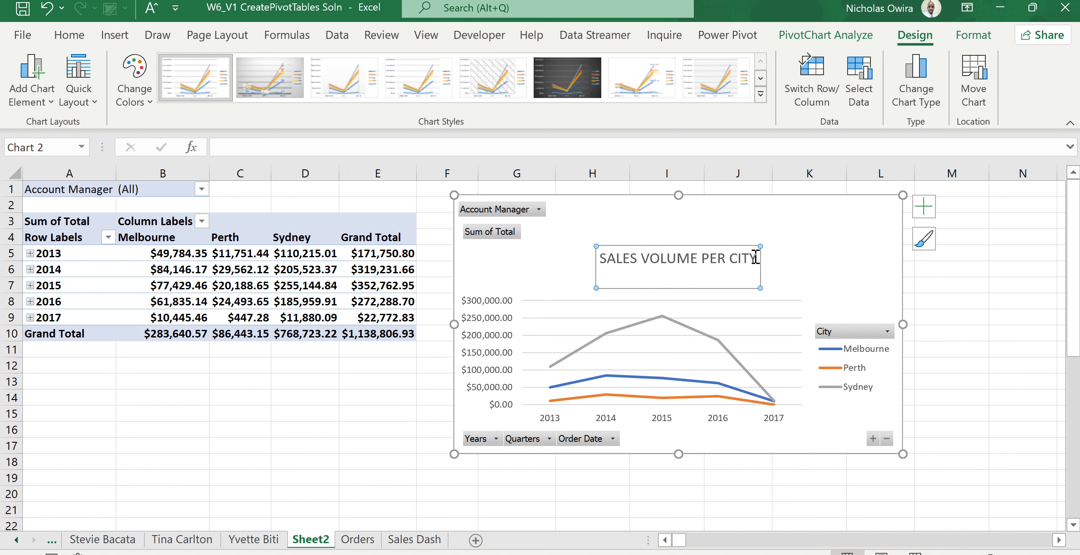
drag(756, 258, 625, 255)
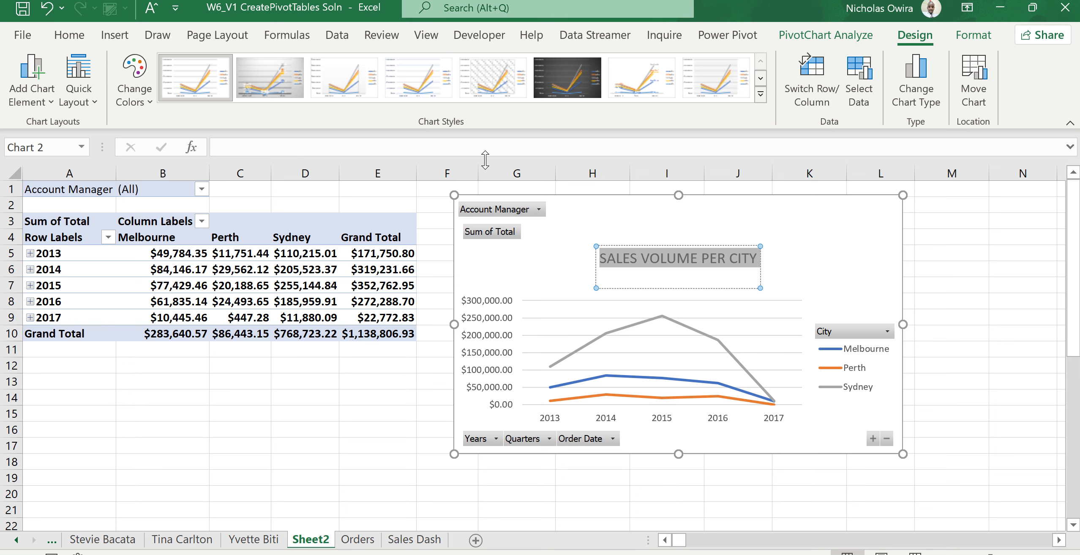
right_click(651, 261)
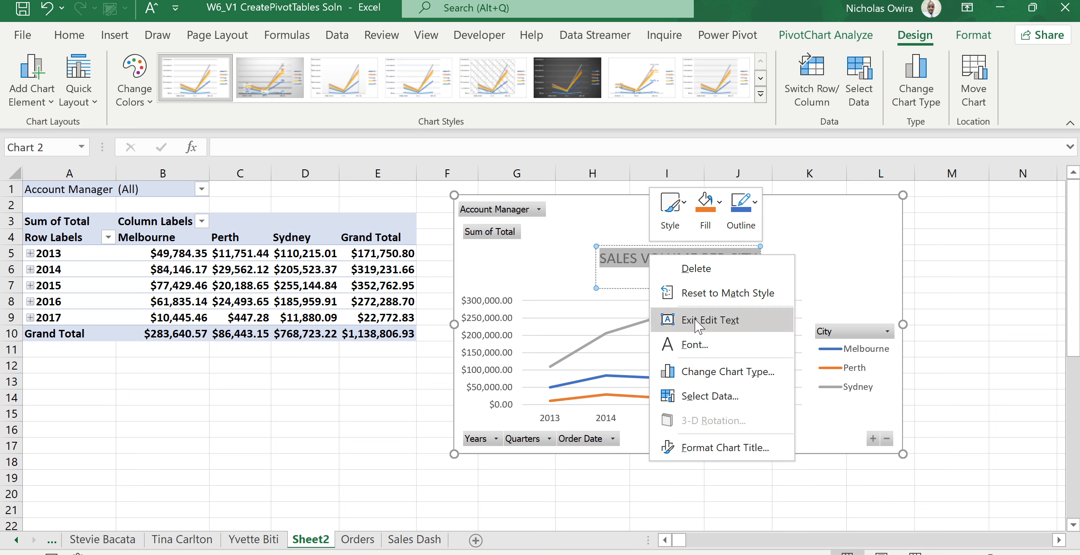
click(693, 345)
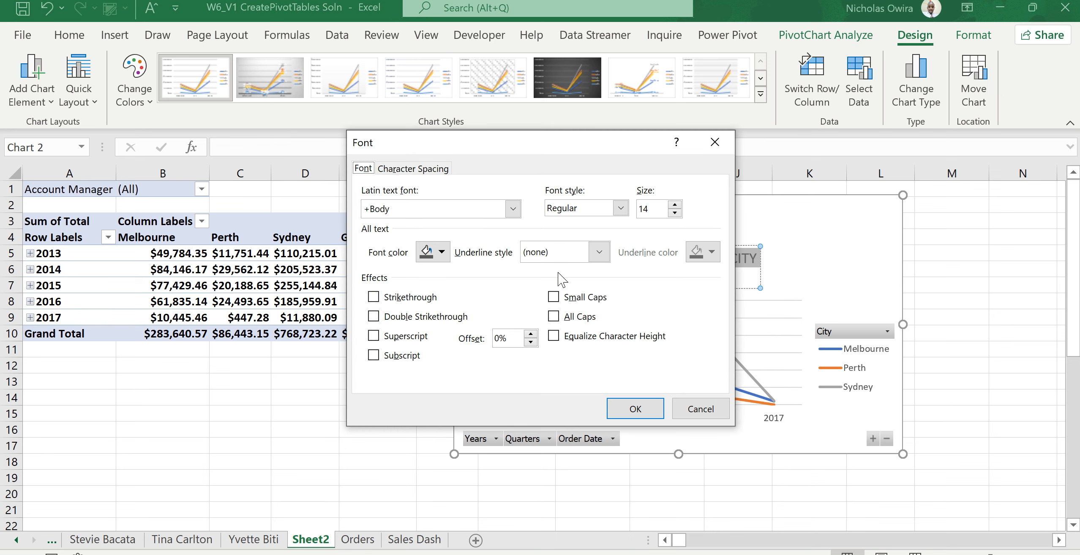
click(675, 206)
click(674, 205)
click(675, 206)
click(675, 206)
click(674, 206)
click(675, 206)
click(674, 206)
click(675, 206)
click(674, 206)
click(675, 205)
click(674, 206)
click(675, 206)
click(674, 205)
click(675, 206)
click(675, 206)
click(674, 206)
click(674, 206)
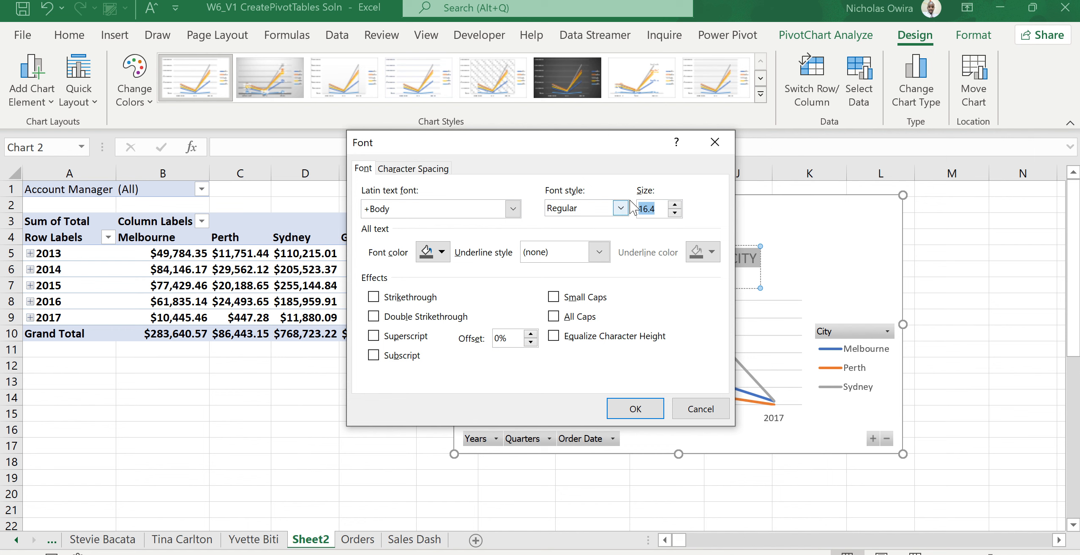
click(620, 208)
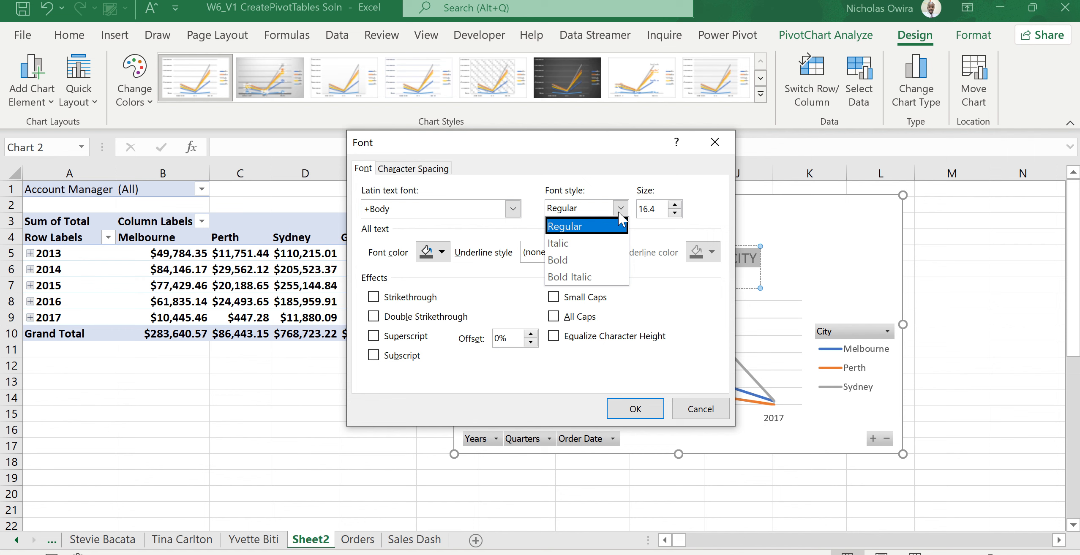
click(566, 259)
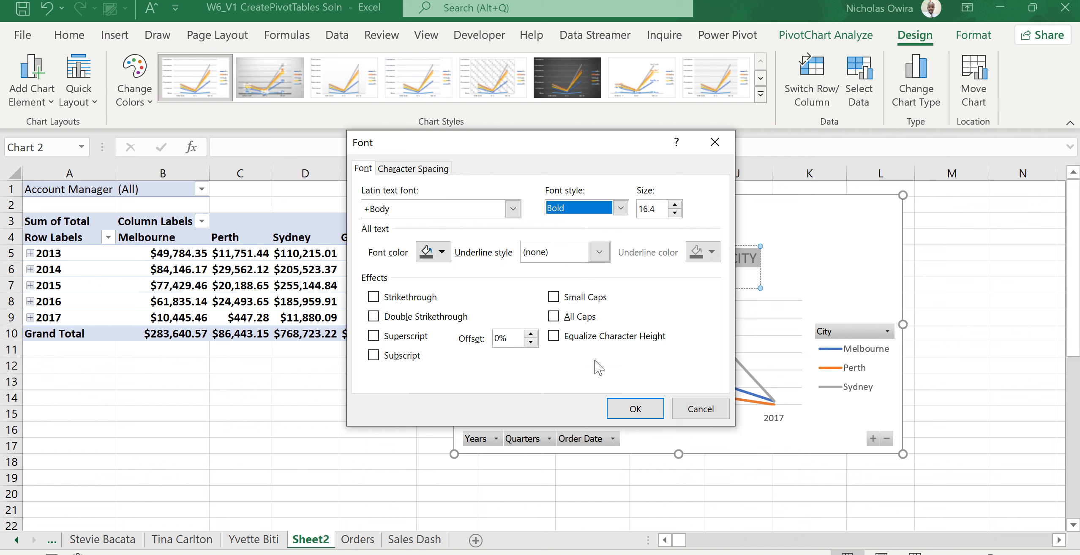
click(632, 410)
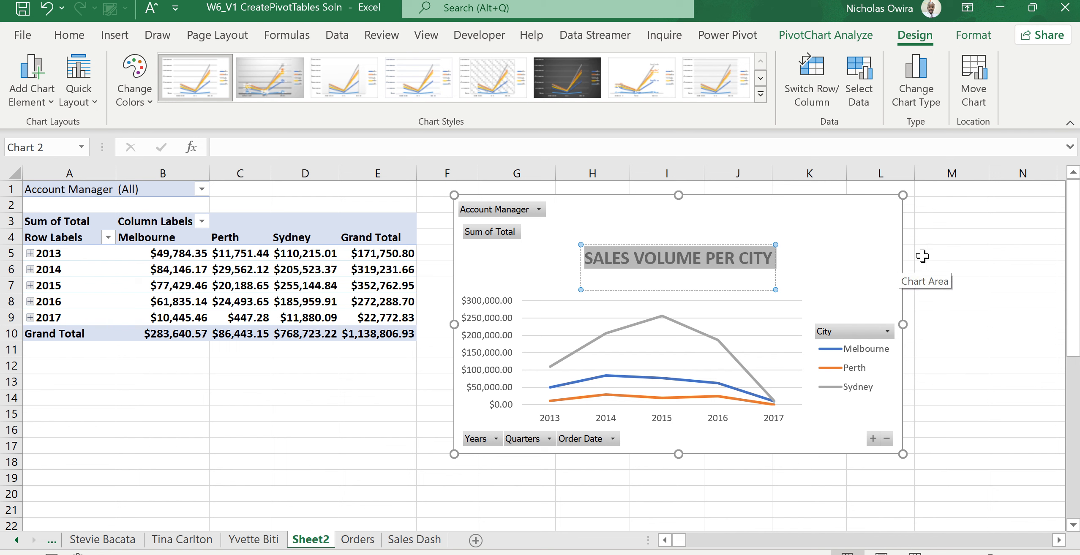
click(949, 268)
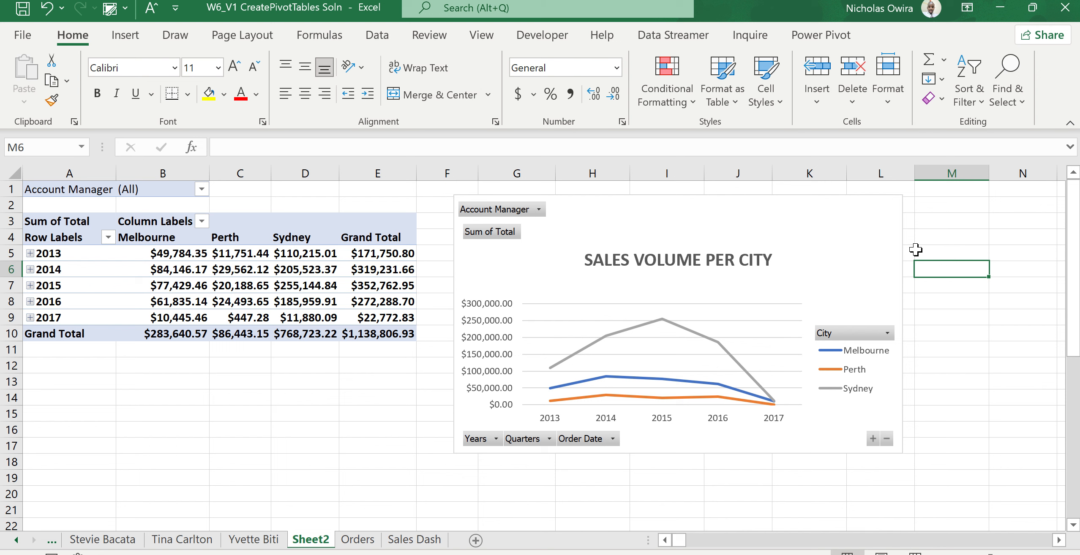
Try to add axis titles to the chart through its chart elements.
click(864, 243)
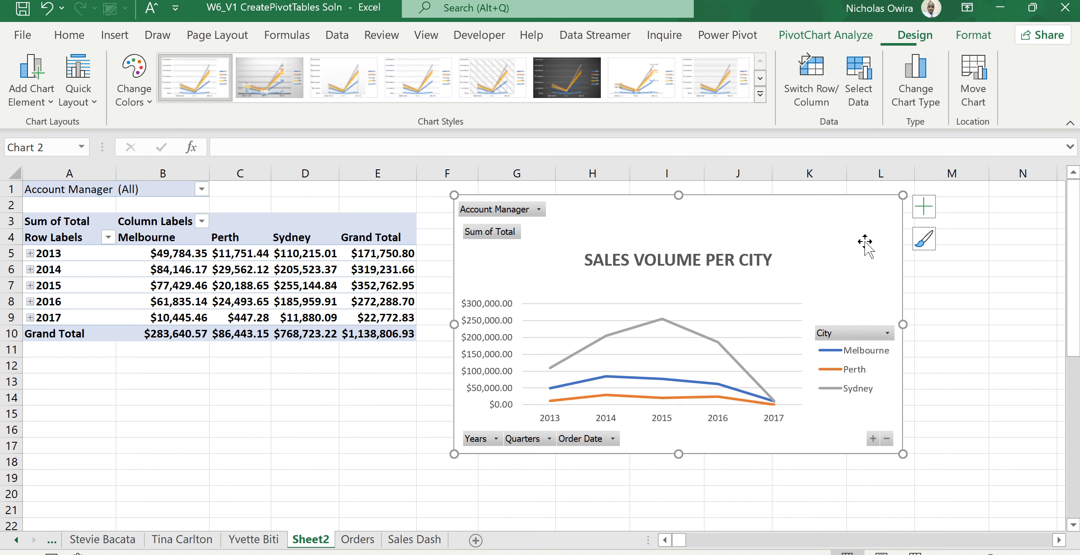
click(923, 209)
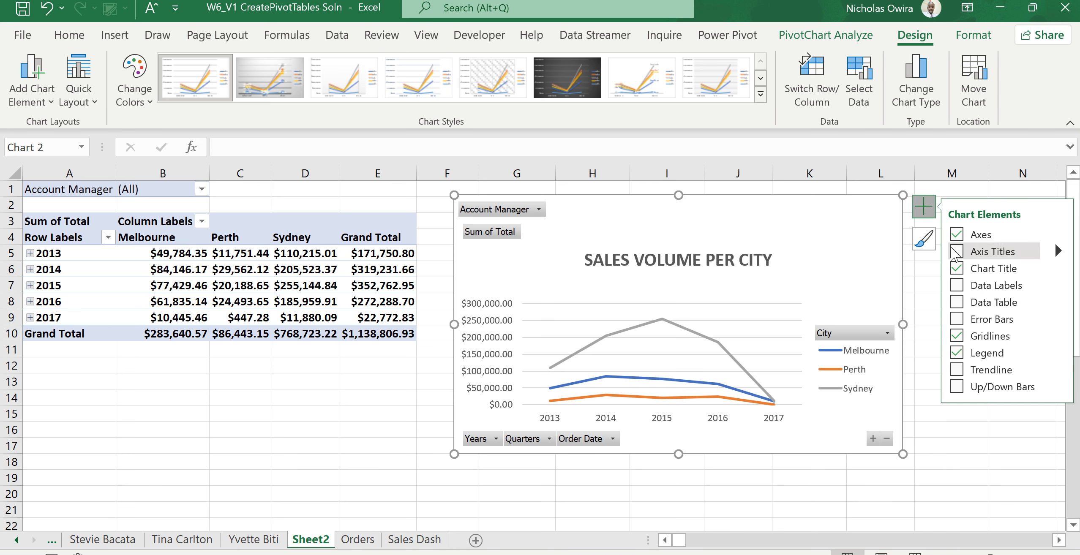
click(956, 252)
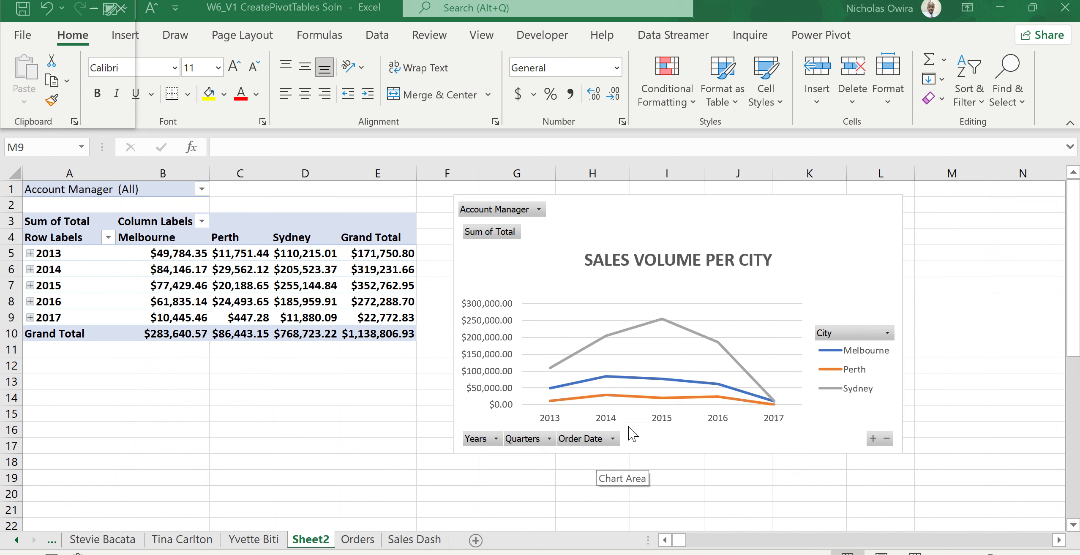
Filter the chart's City field to show only Melbourne.
click(888, 335)
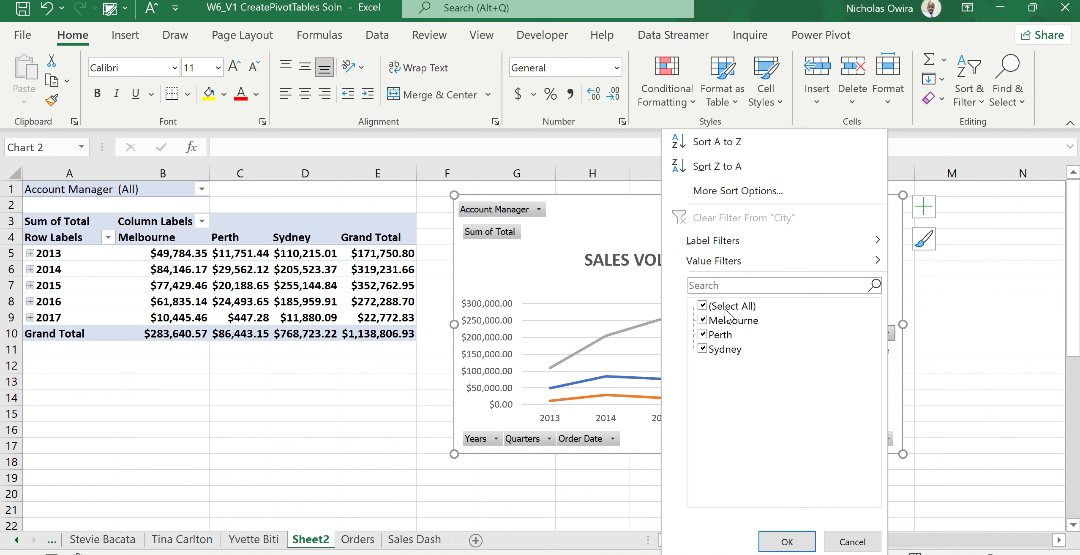
click(702, 305)
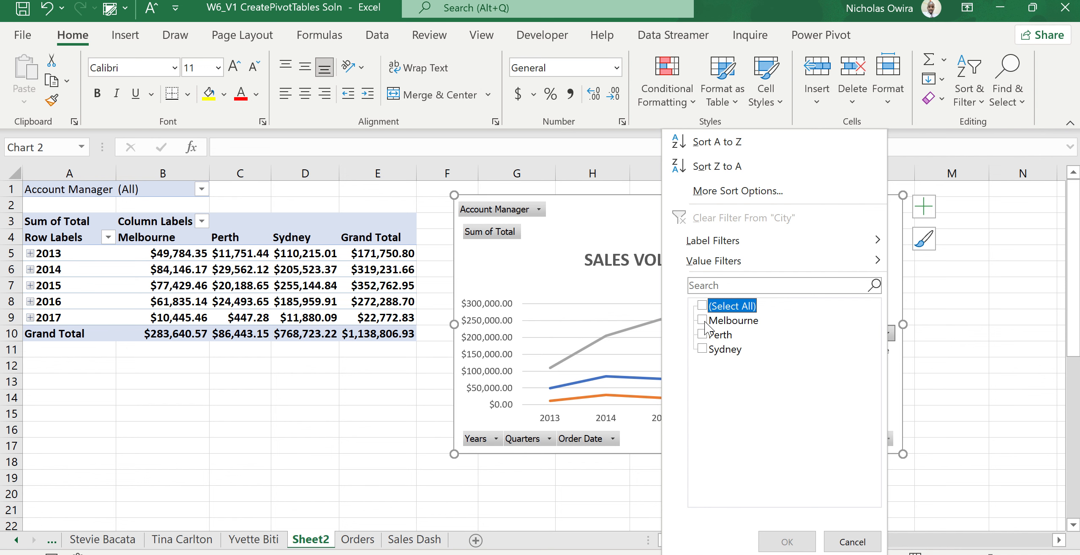
click(704, 321)
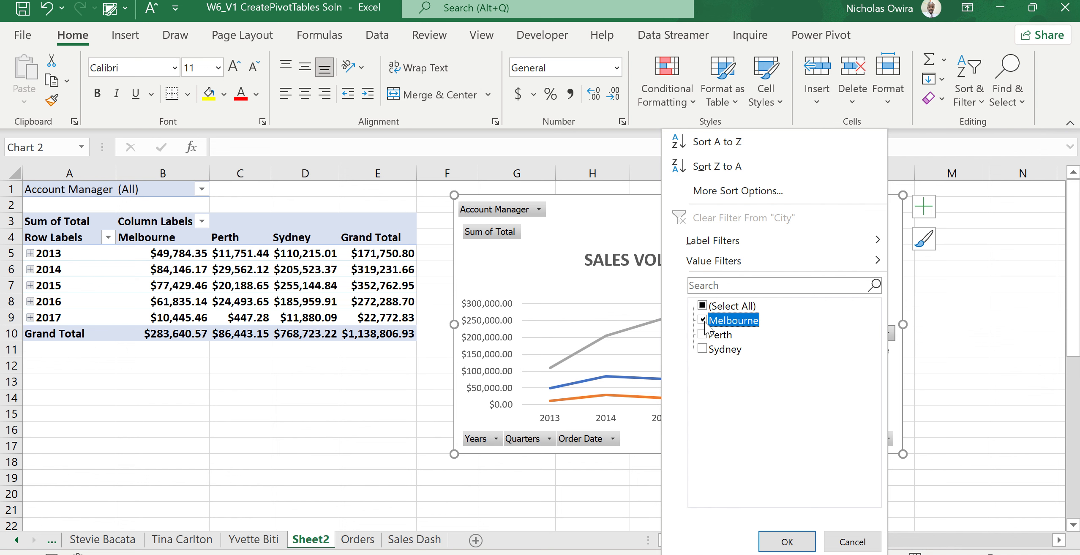
click(787, 542)
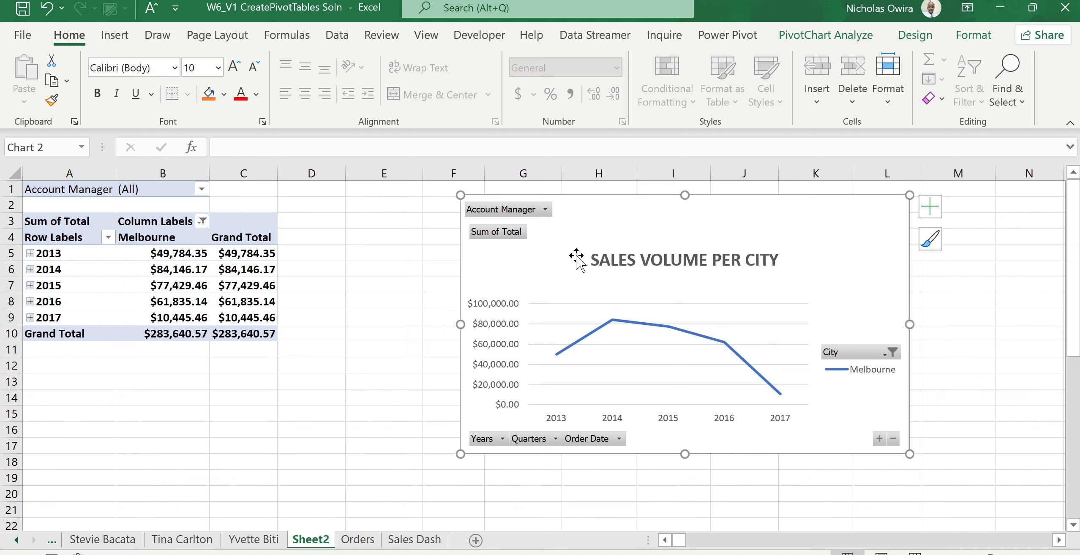
click(545, 210)
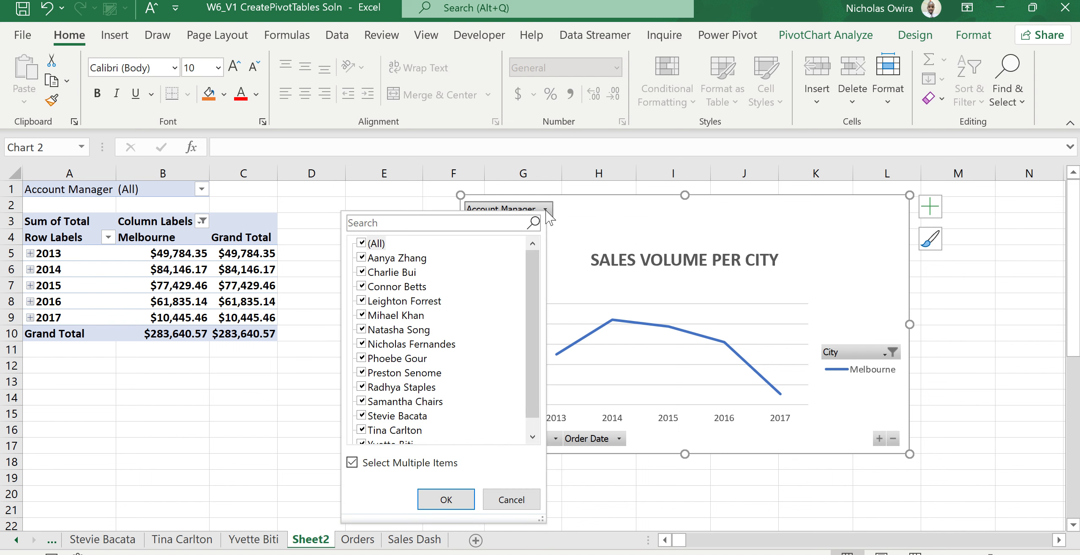
click(362, 244)
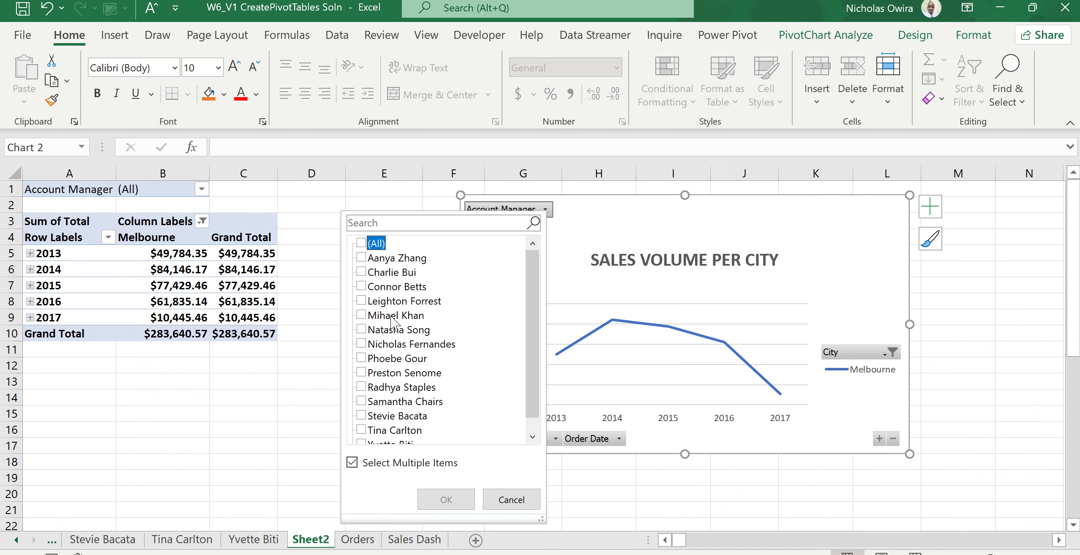
click(361, 258)
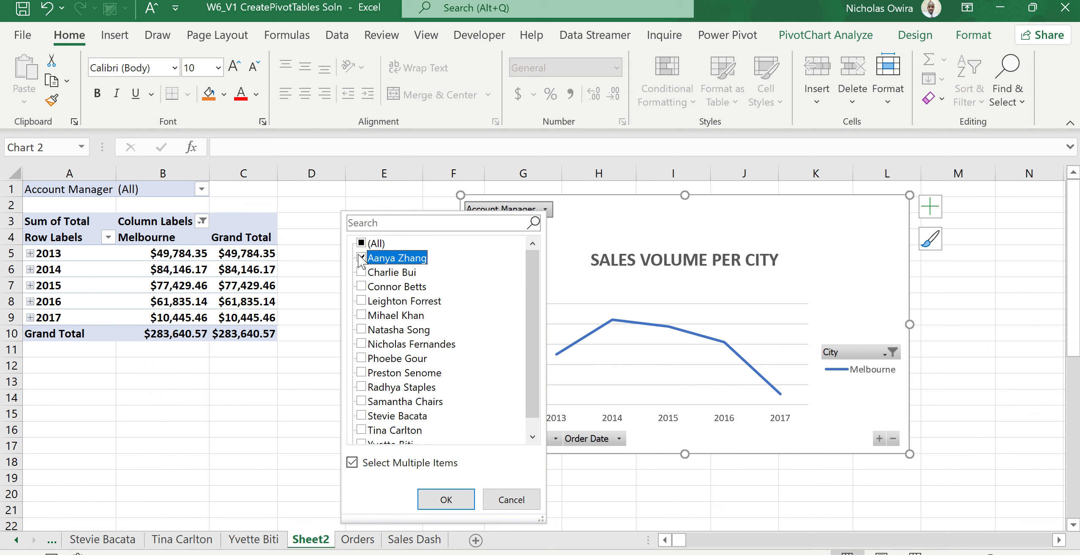
click(447, 506)
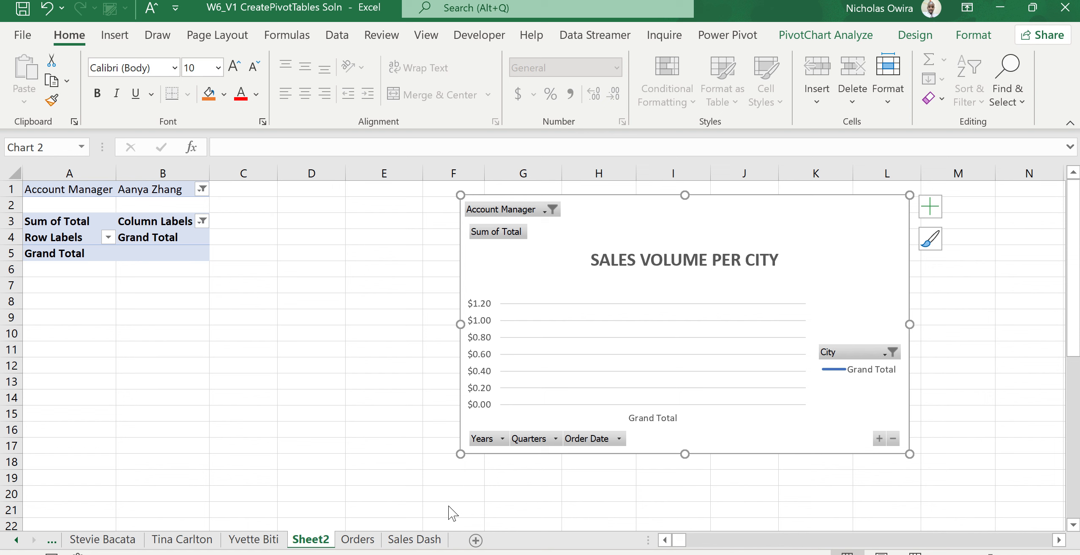
click(550, 210)
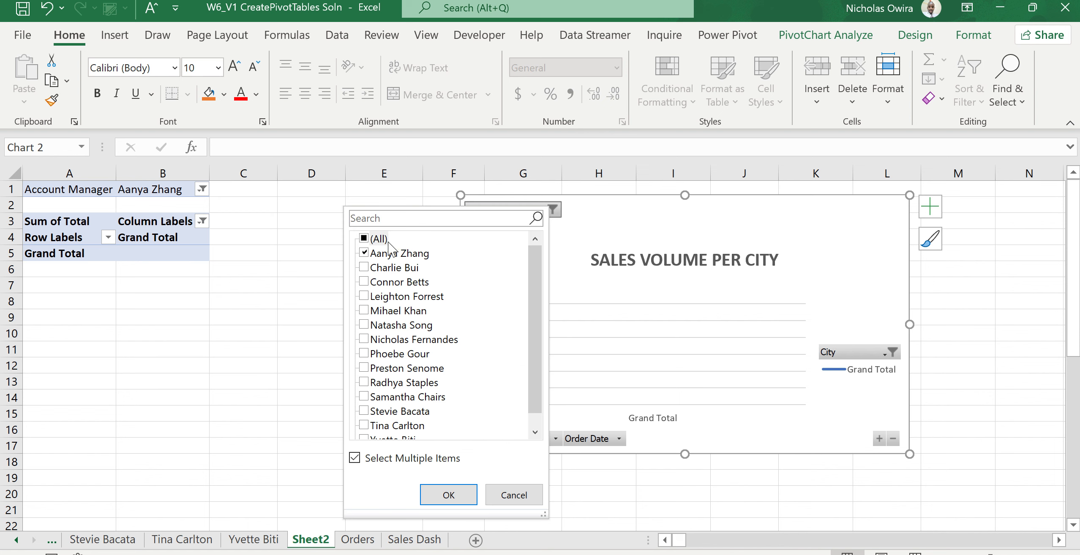
click(364, 238)
click(365, 239)
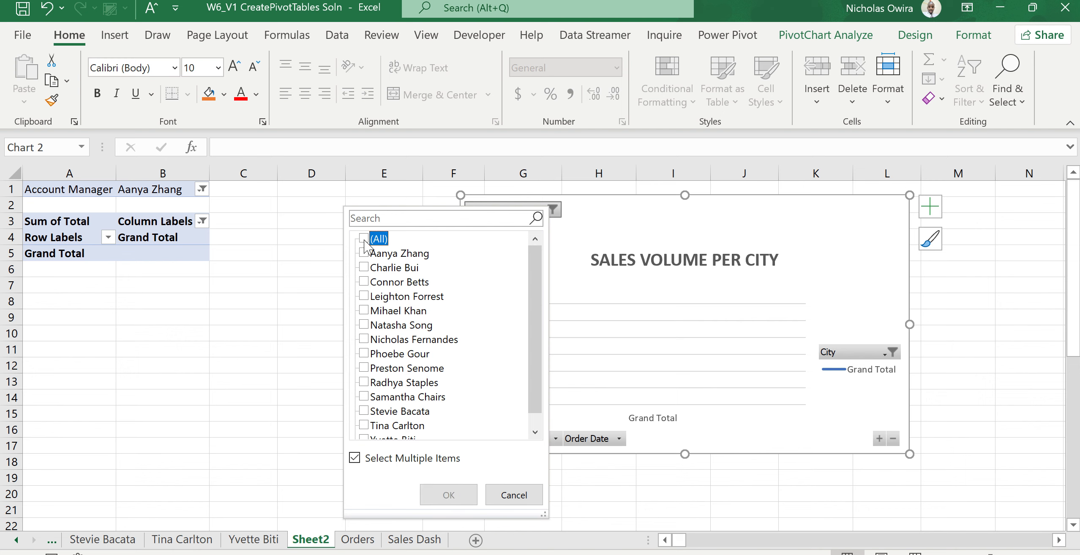
click(366, 268)
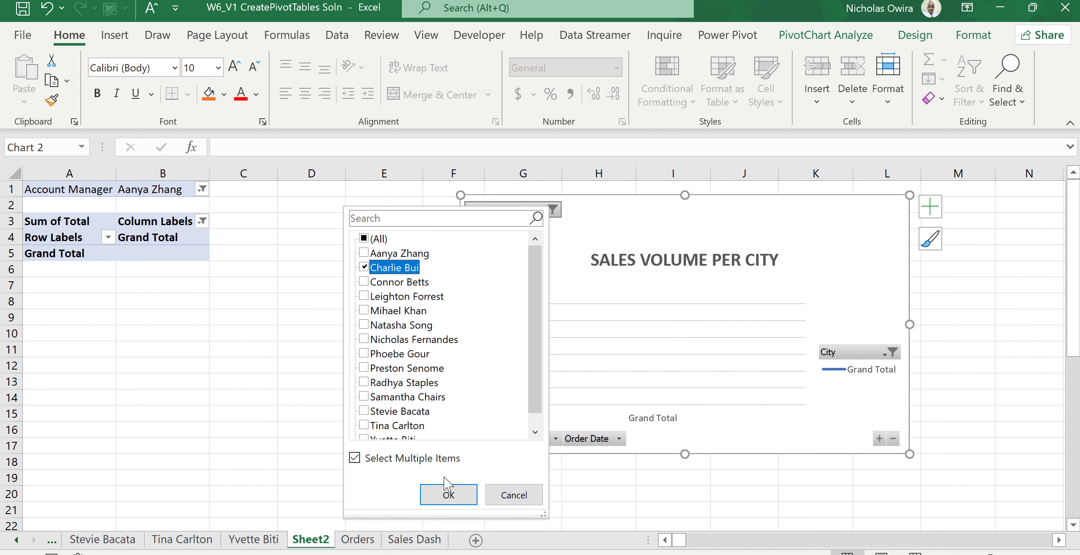
click(446, 492)
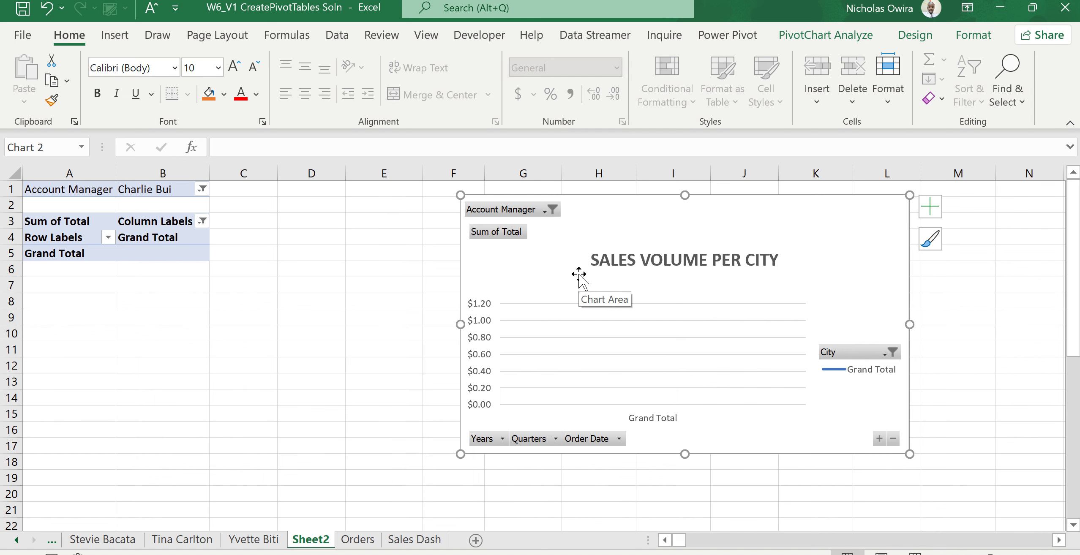
click(552, 209)
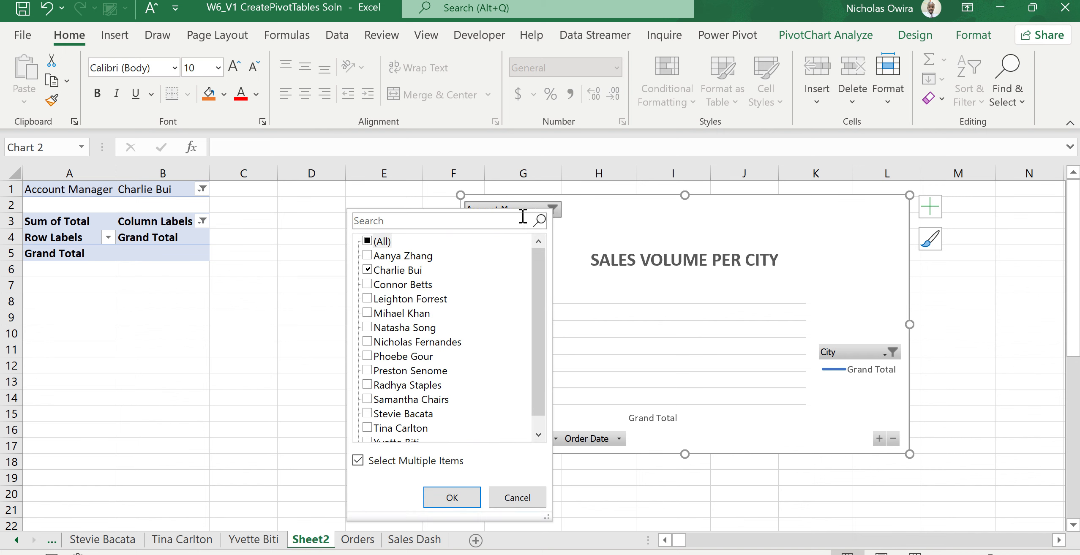
click(371, 241)
click(371, 242)
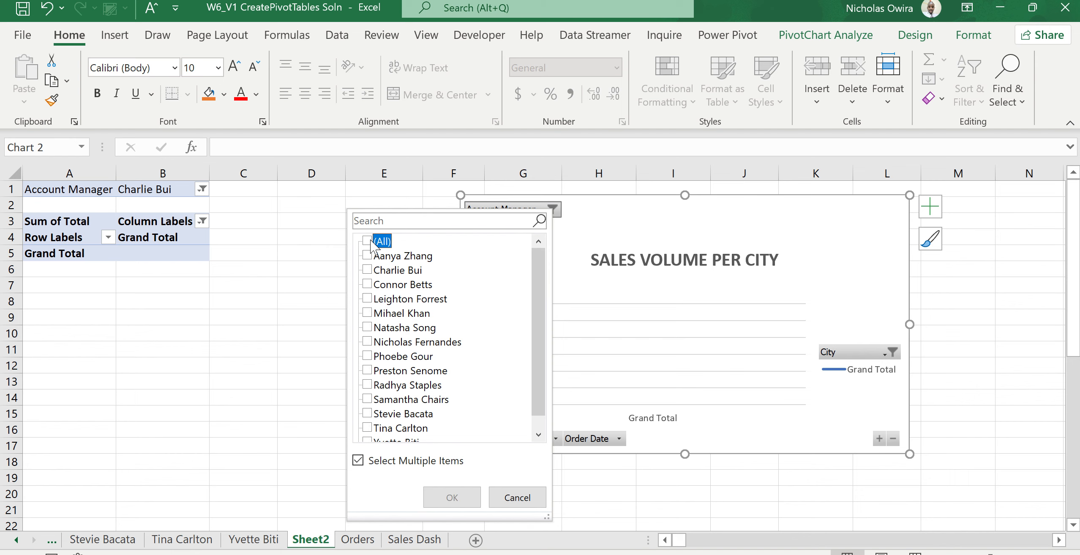
click(368, 299)
click(463, 493)
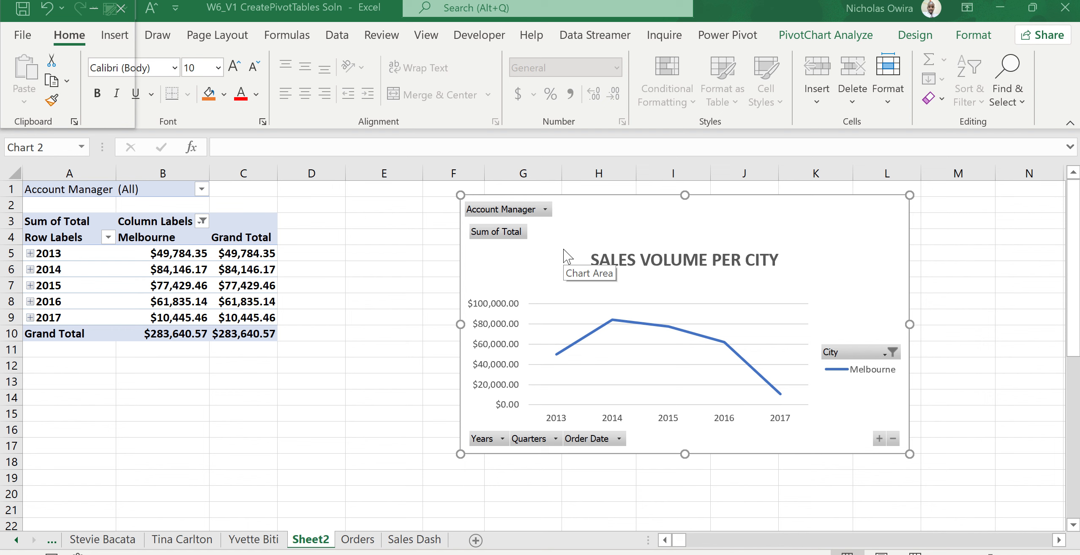
click(546, 209)
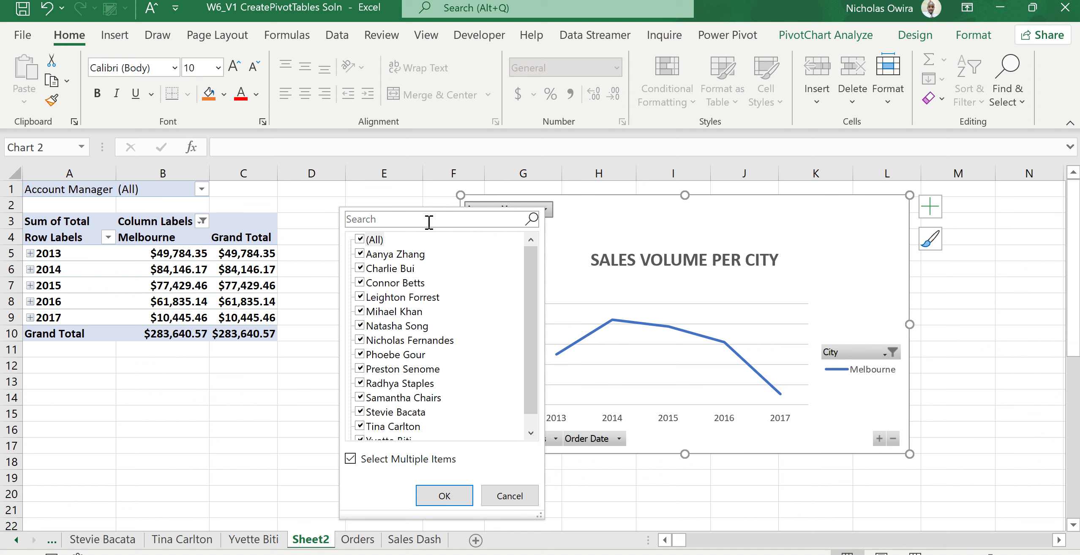
click(362, 240)
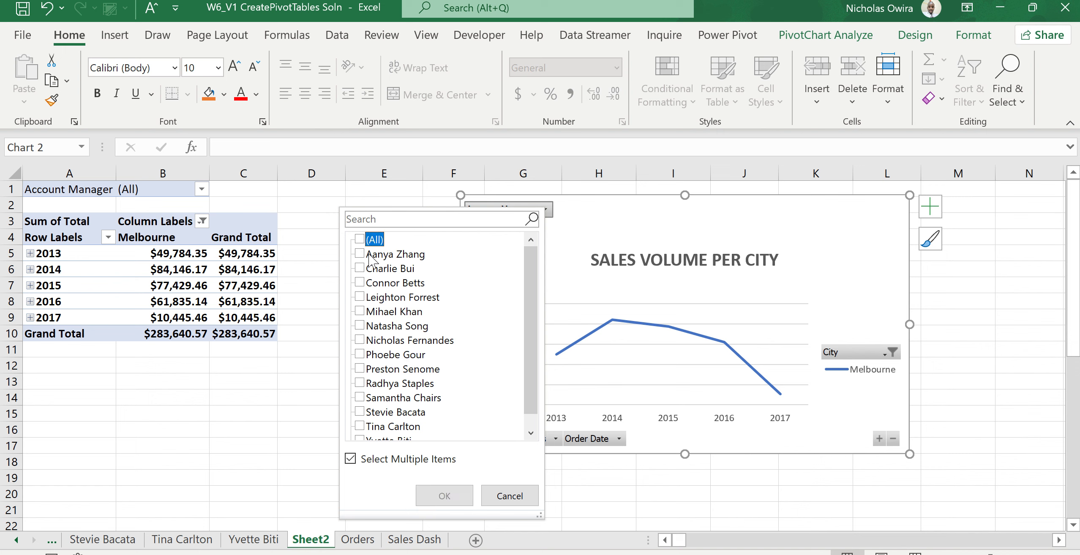
click(531, 433)
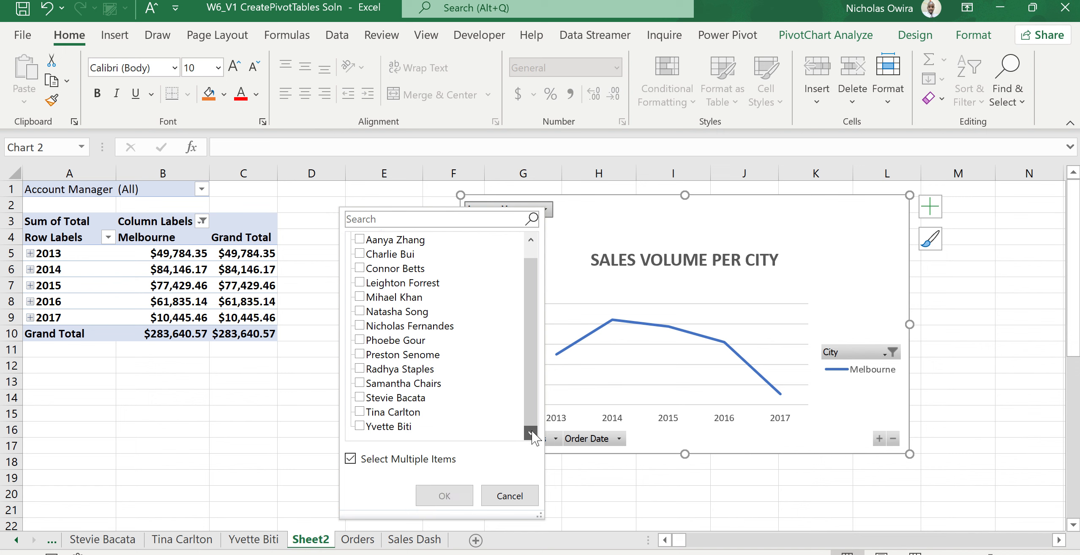
click(371, 427)
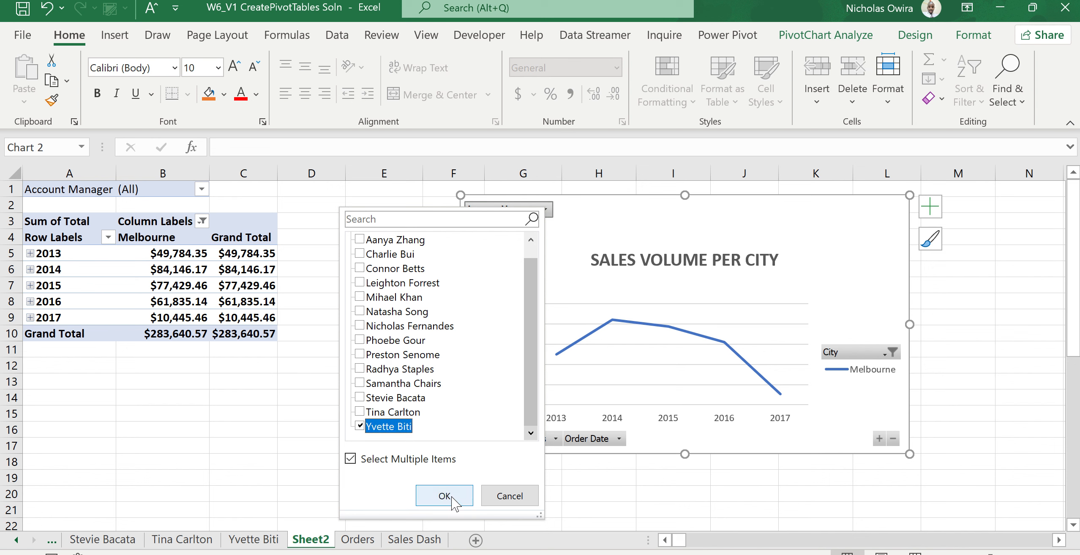
click(461, 503)
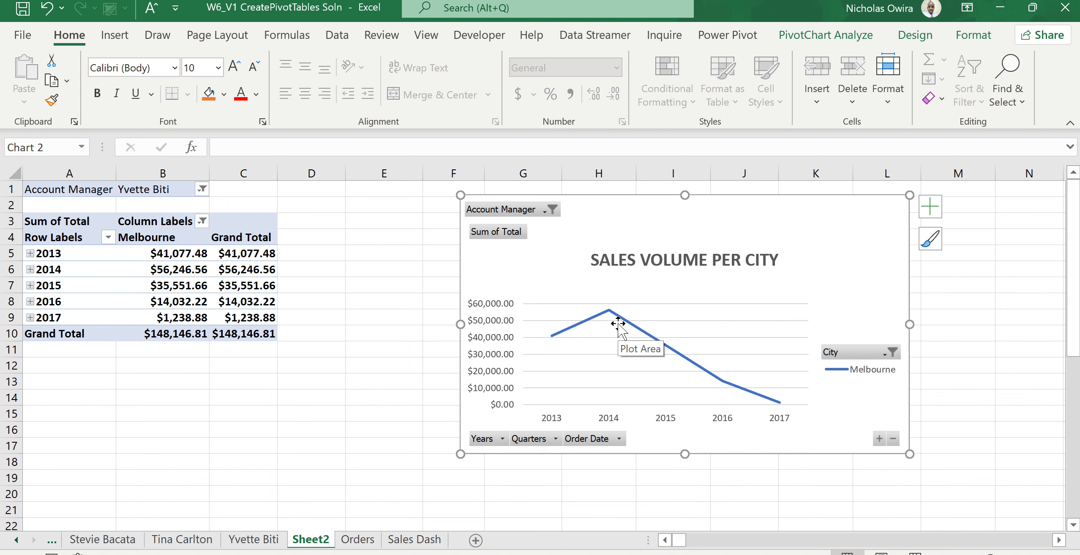
Filter the chart's Years field to show only 2013 and 2017.
click(502, 439)
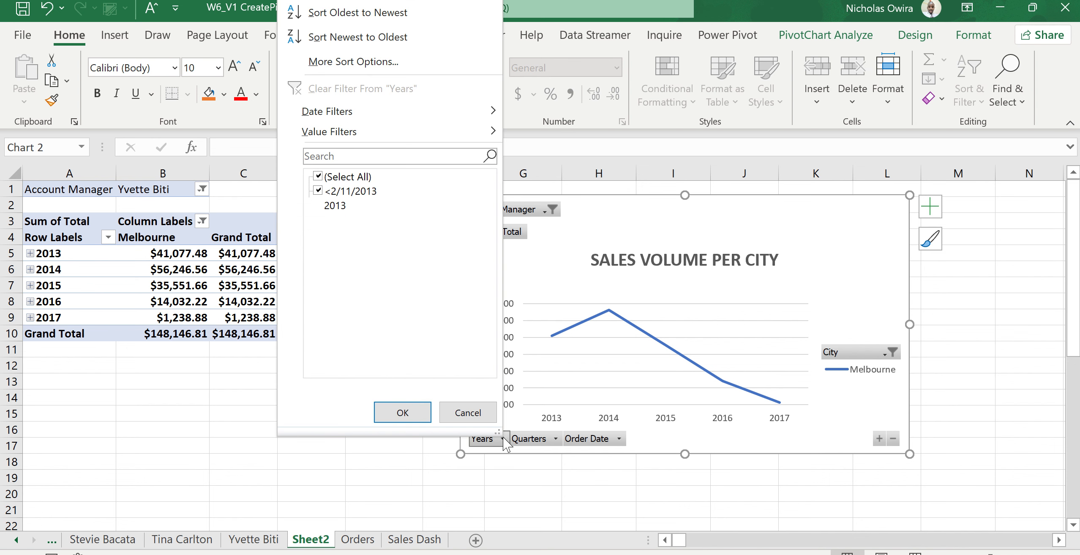
click(319, 177)
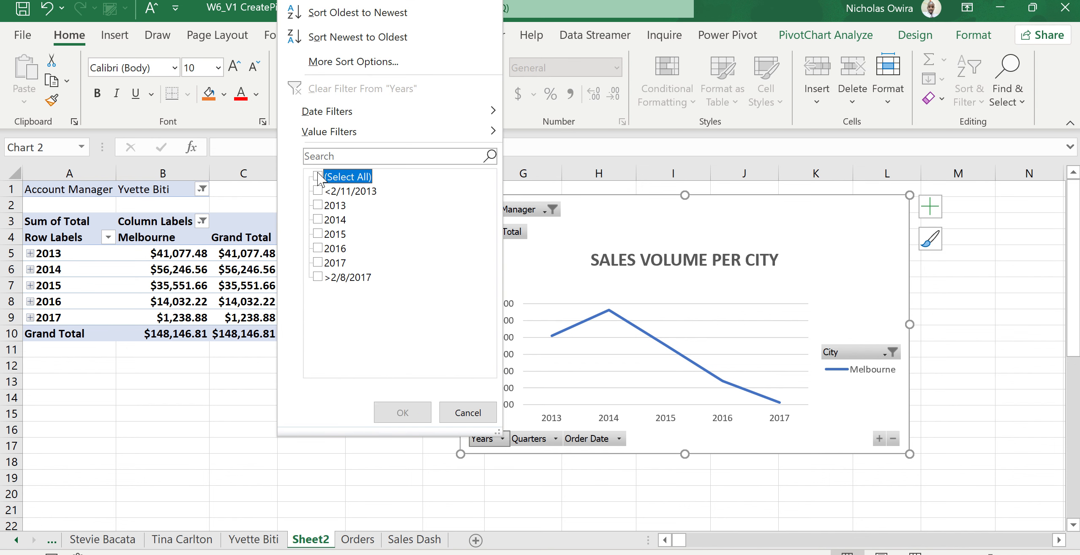
click(318, 206)
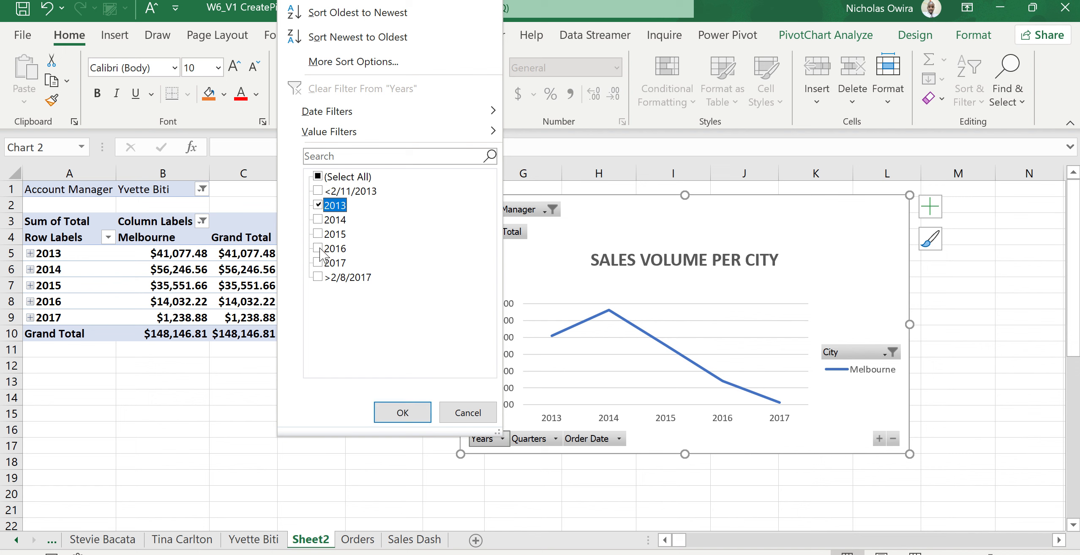
click(318, 263)
click(408, 412)
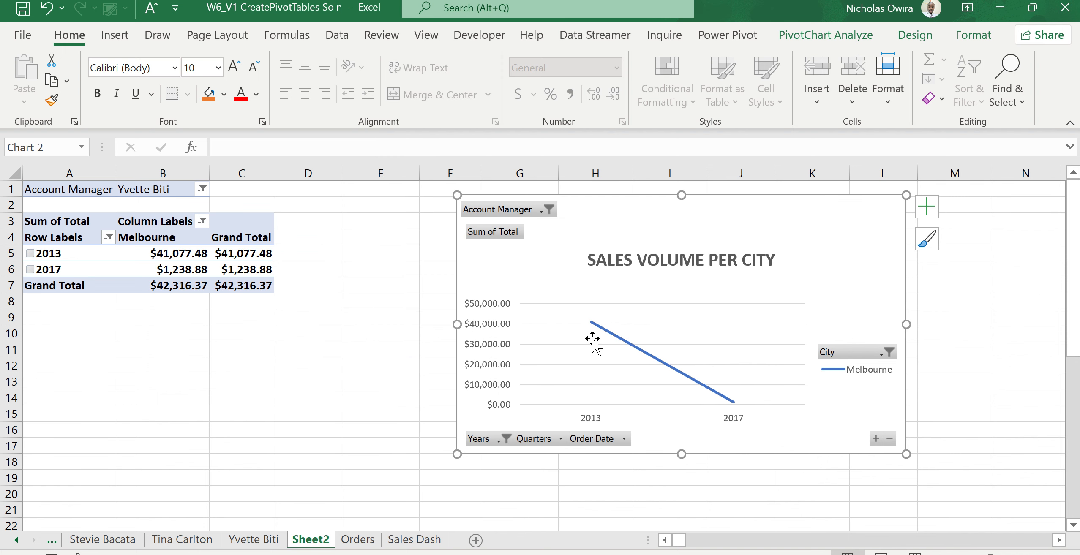
Clear the Account Manager filter so all managers are shown.
mouse_move(595, 329)
mouse_move(736, 403)
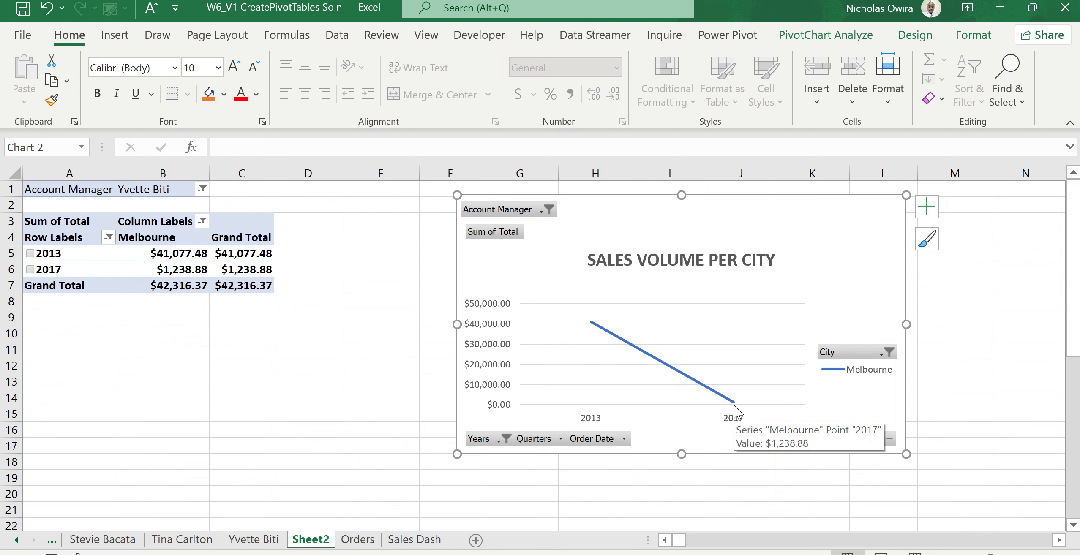
click(549, 209)
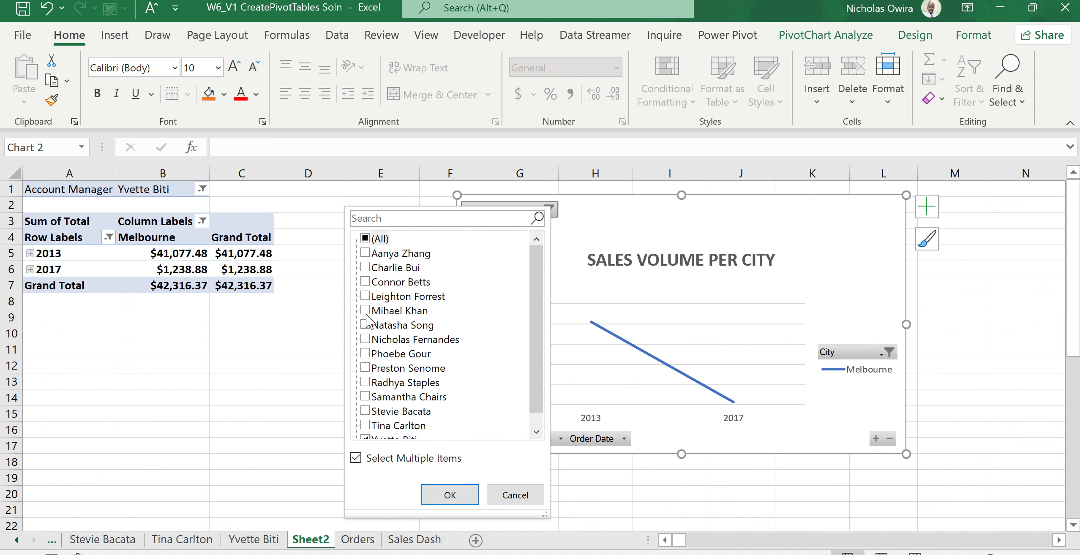
click(366, 239)
click(443, 496)
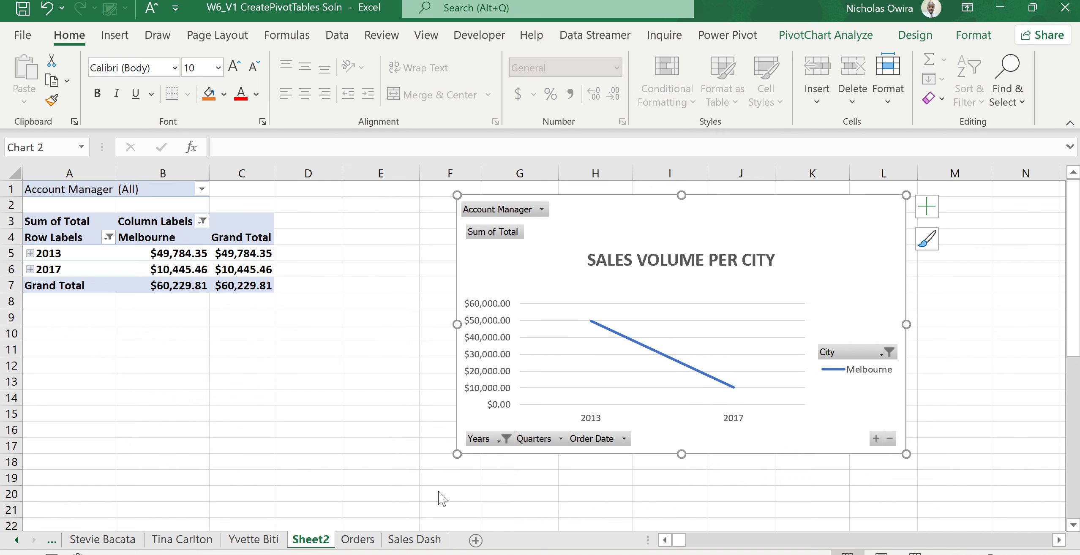
Clear the Years filter by selecting all years again.
click(506, 439)
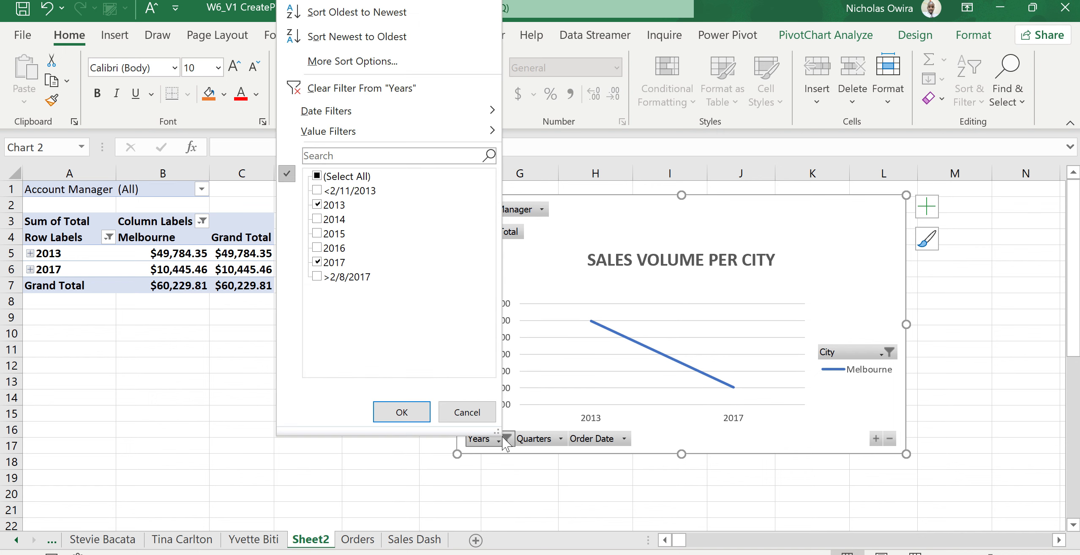
click(317, 177)
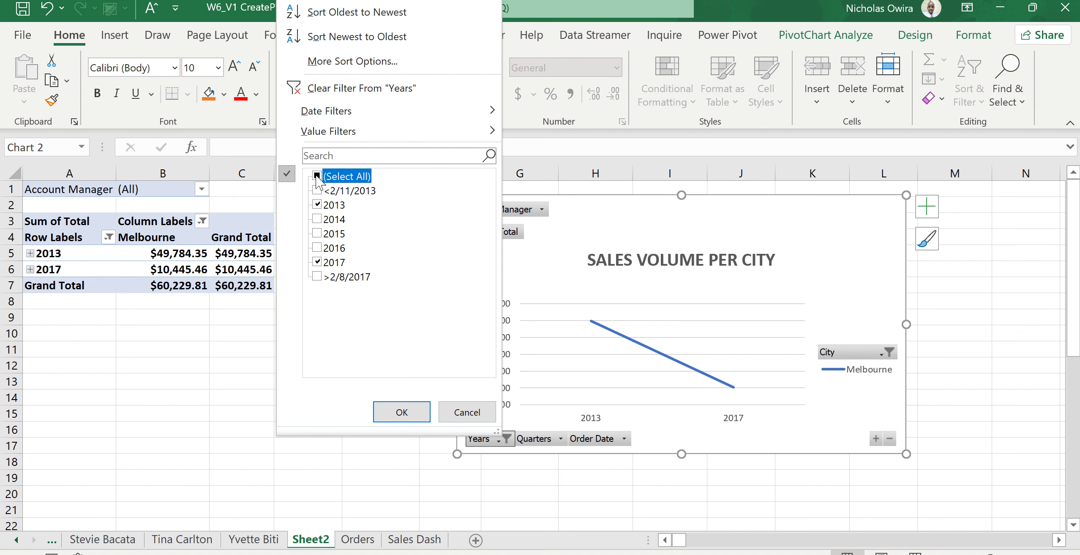
click(380, 410)
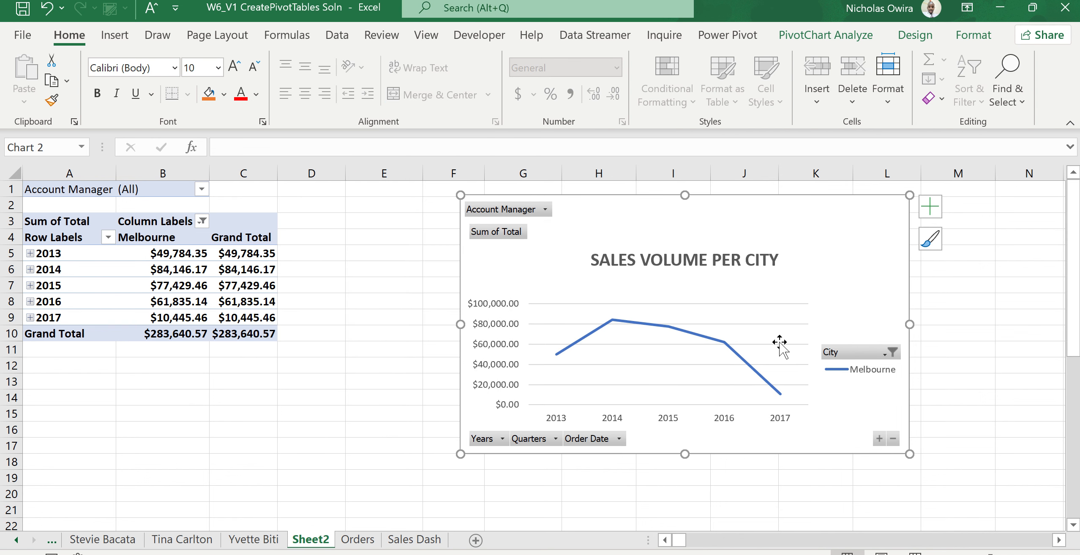
Select all cities in the chart's City filter so Melbourne, Perth and Sydney appear.
click(892, 353)
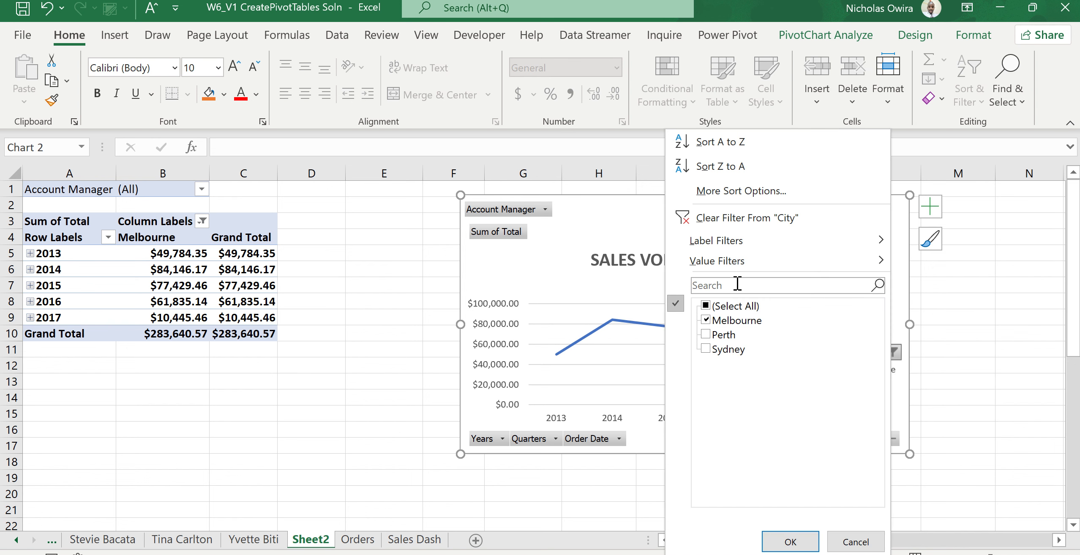
click(705, 305)
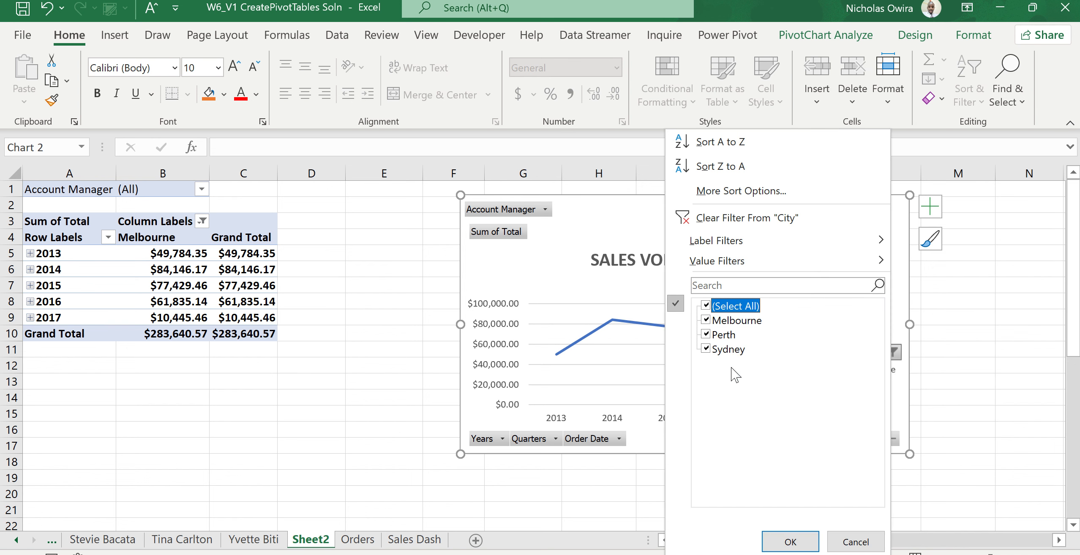
click(790, 542)
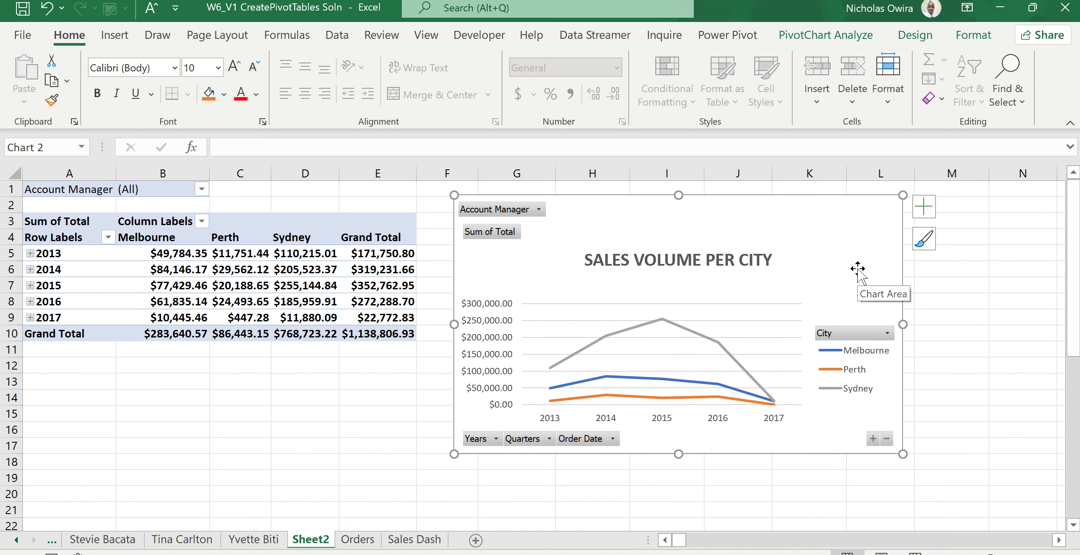
Apply a dark chart style with markers to the PivotChart.
click(923, 240)
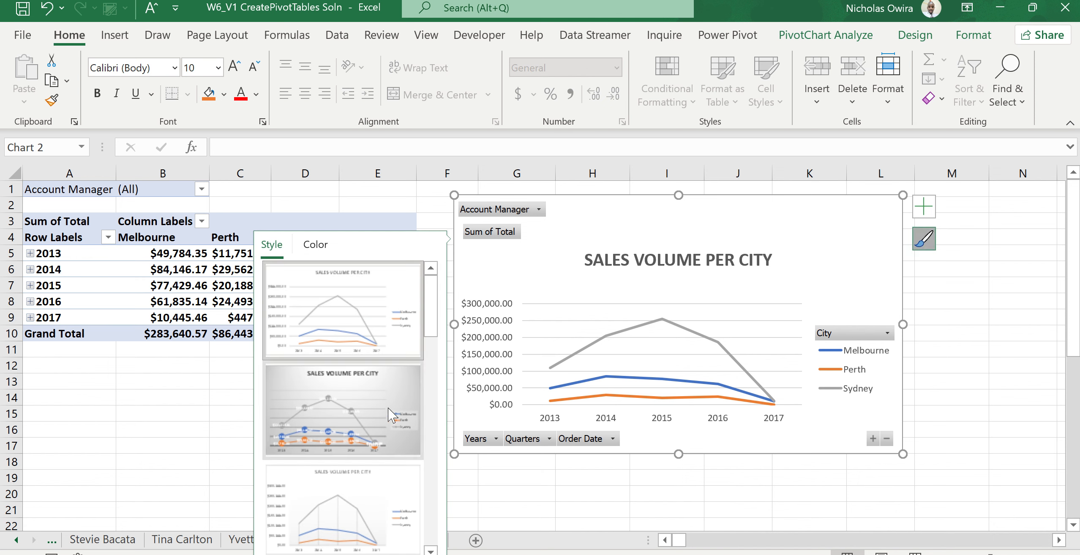
click(392, 415)
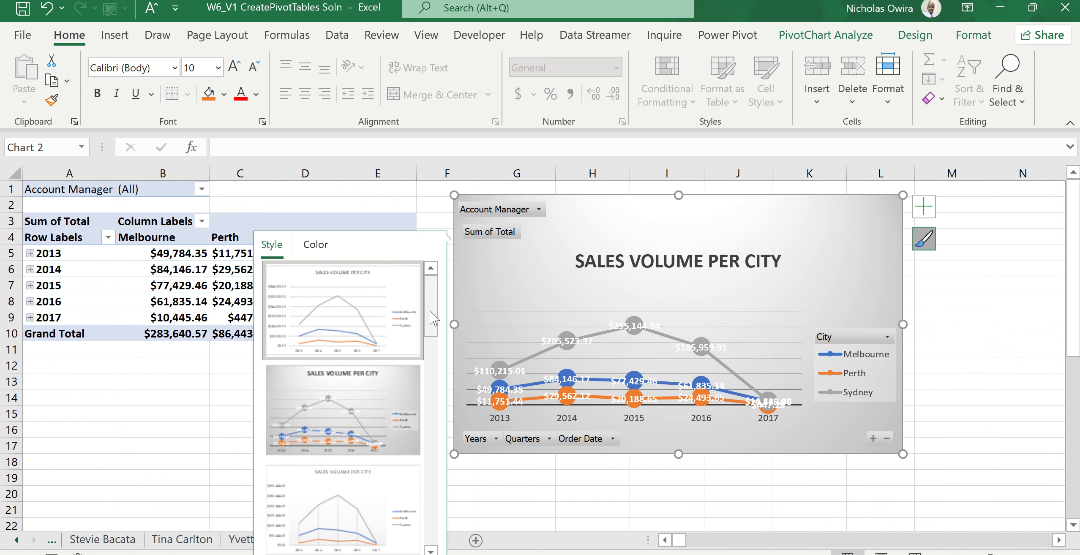
drag(430, 311, 447, 412)
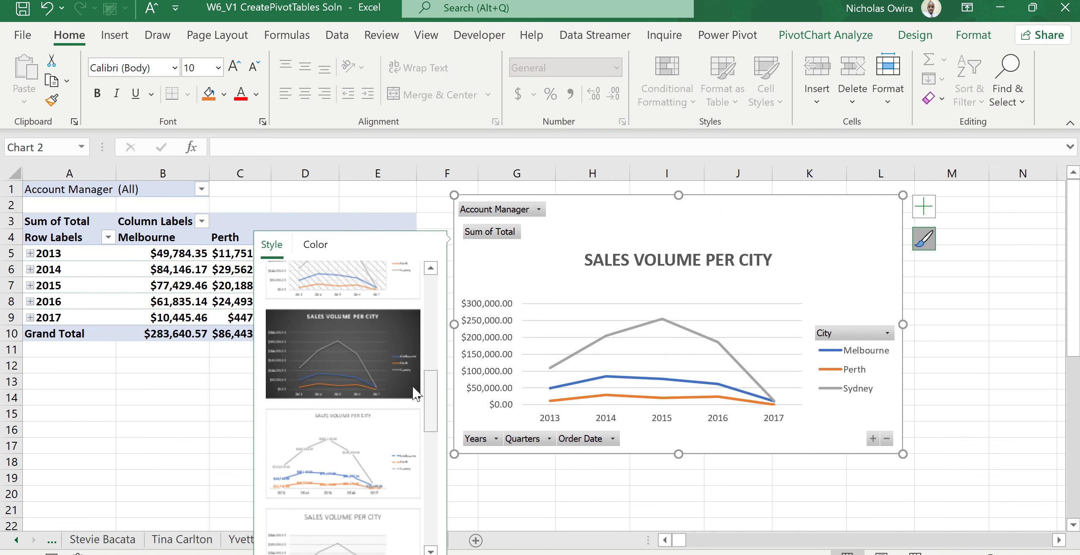
click(348, 359)
click(967, 363)
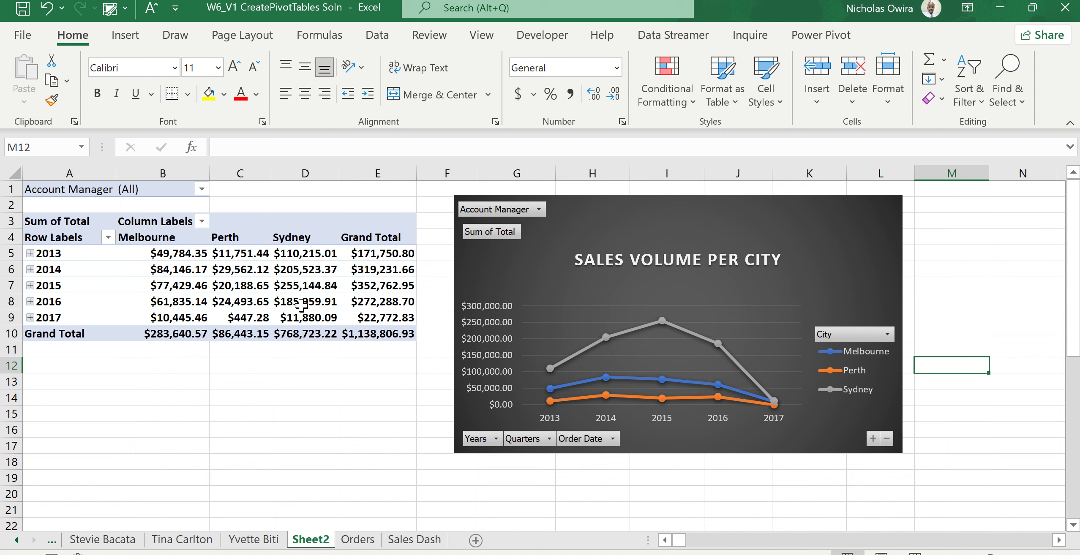
Insert slicers for City, State, Account Manager and Order Year.
mouse_move(301, 306)
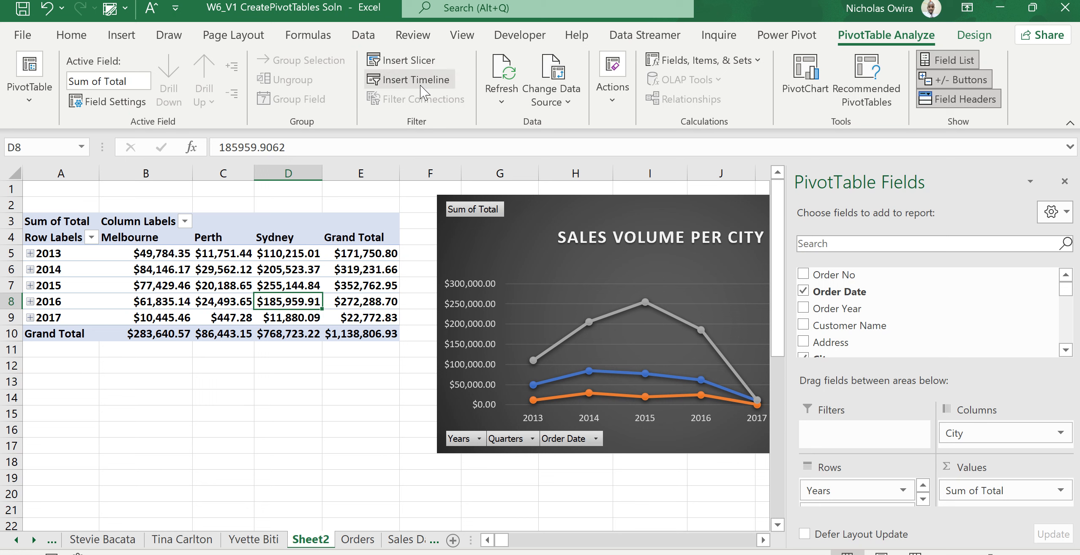
click(409, 65)
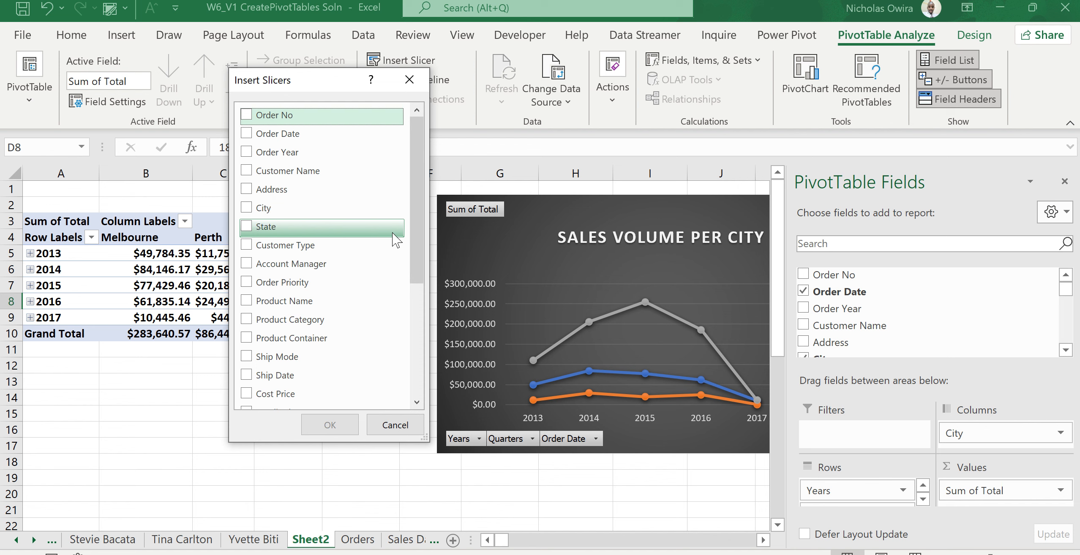
click(246, 206)
click(250, 229)
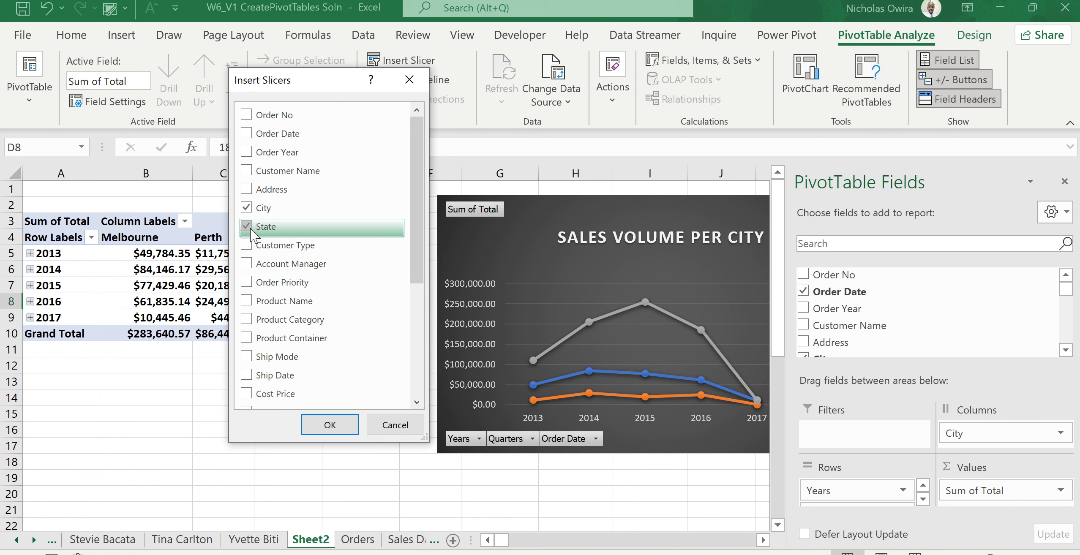
click(246, 264)
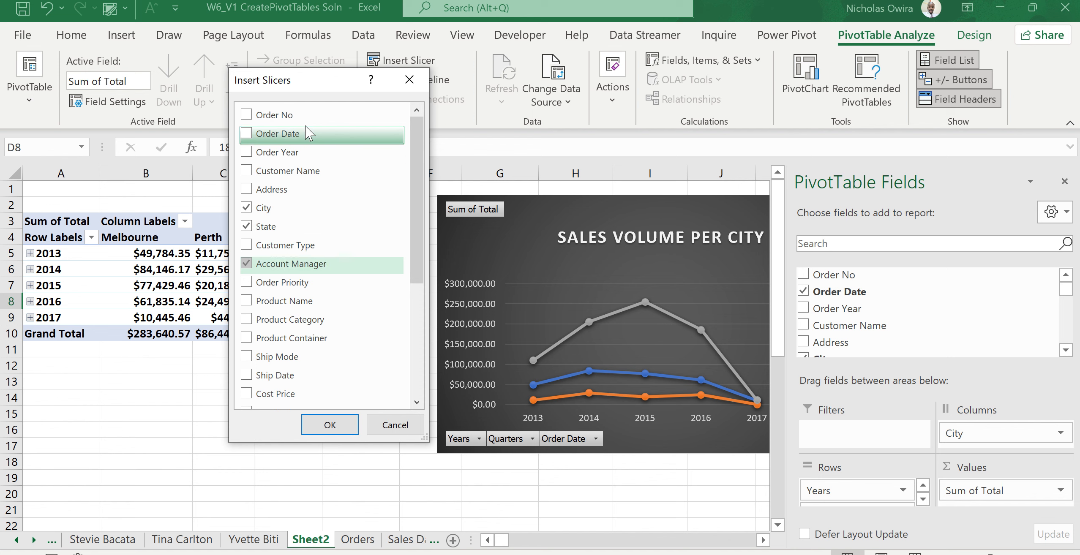
click(244, 153)
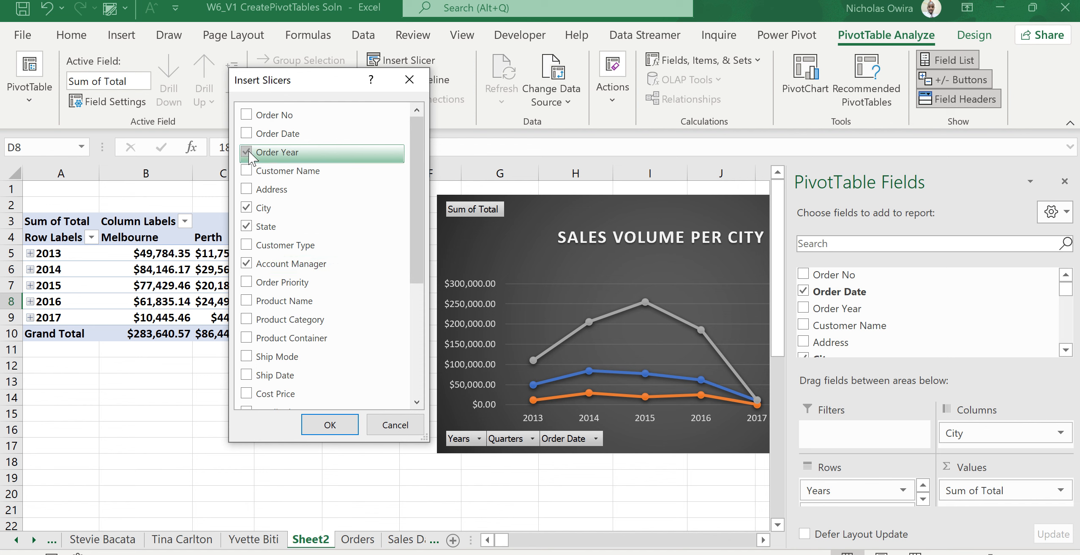
click(326, 424)
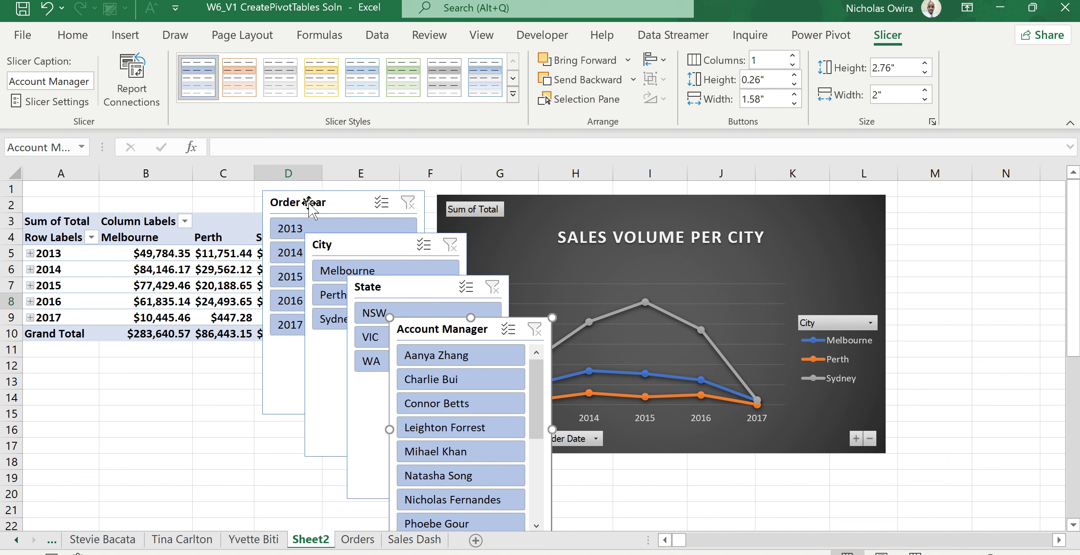
Move the Order Year slicer below the pivot table and shorten it to about 2 inches.
drag(310, 203, 122, 256)
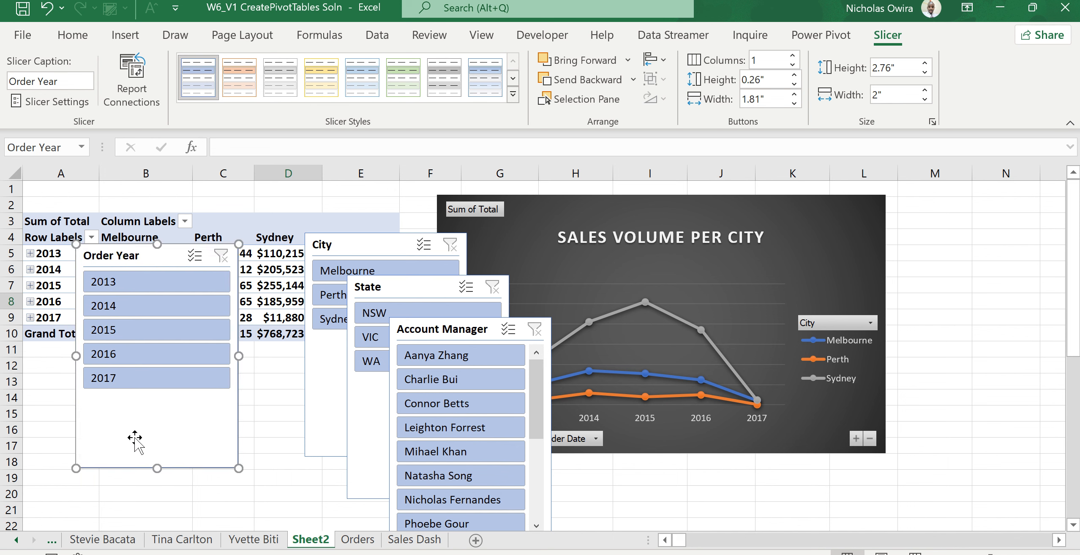
drag(156, 468, 161, 408)
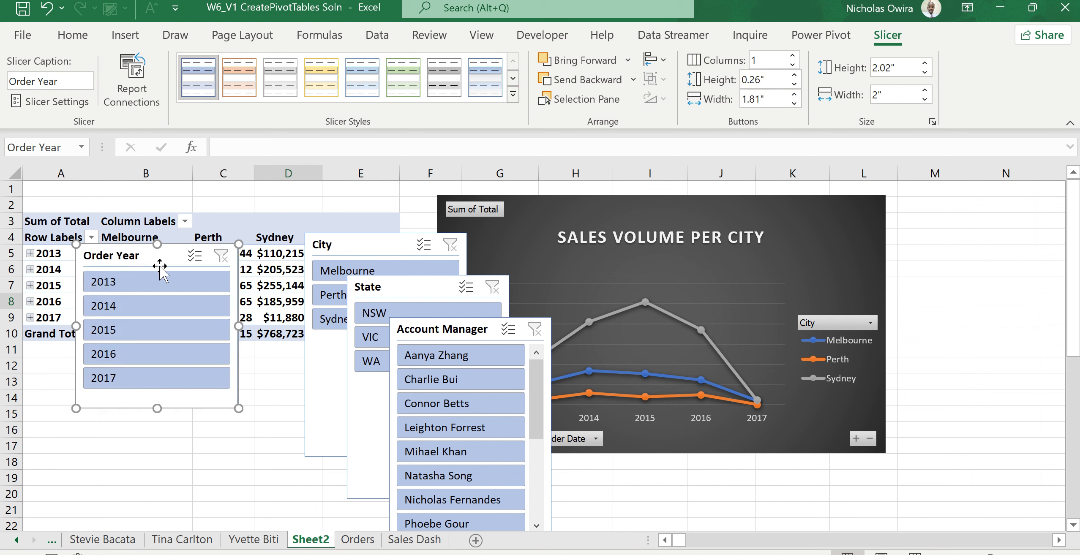
drag(164, 256, 115, 351)
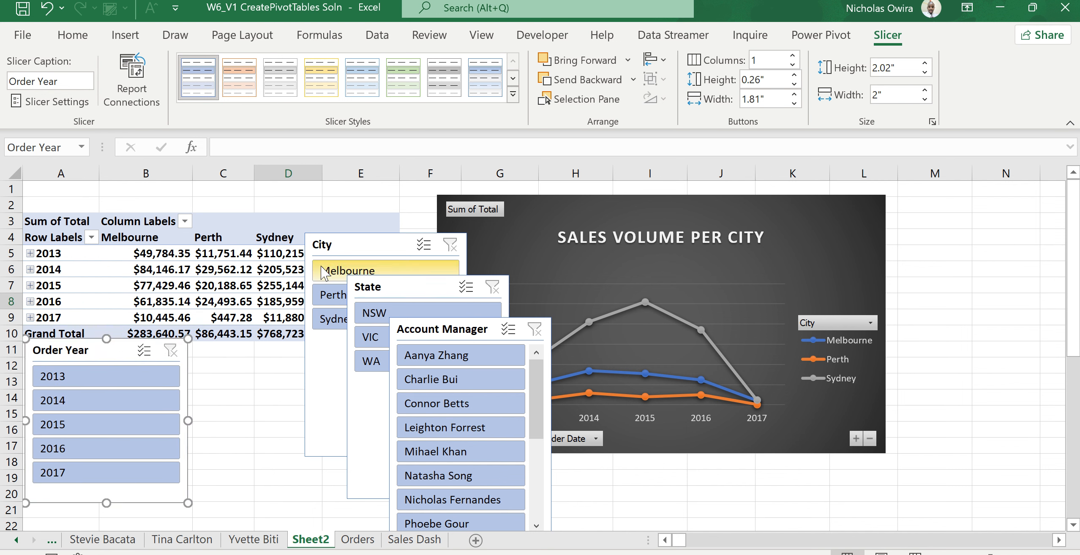
Place the City slicer beside the Order Year slicer and shorten it to about 2.1 inches.
drag(363, 253, 240, 310)
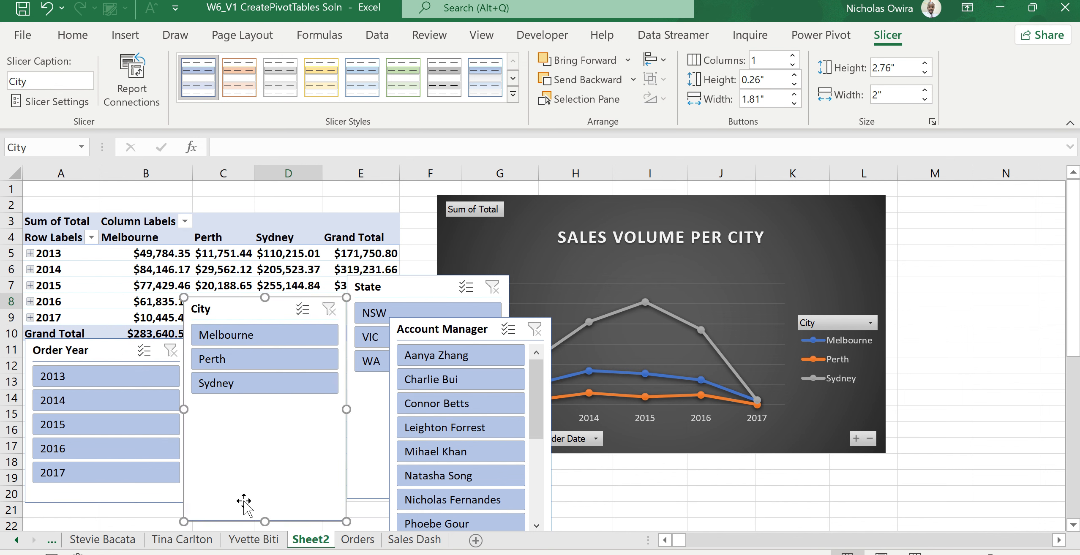
drag(263, 520, 274, 471)
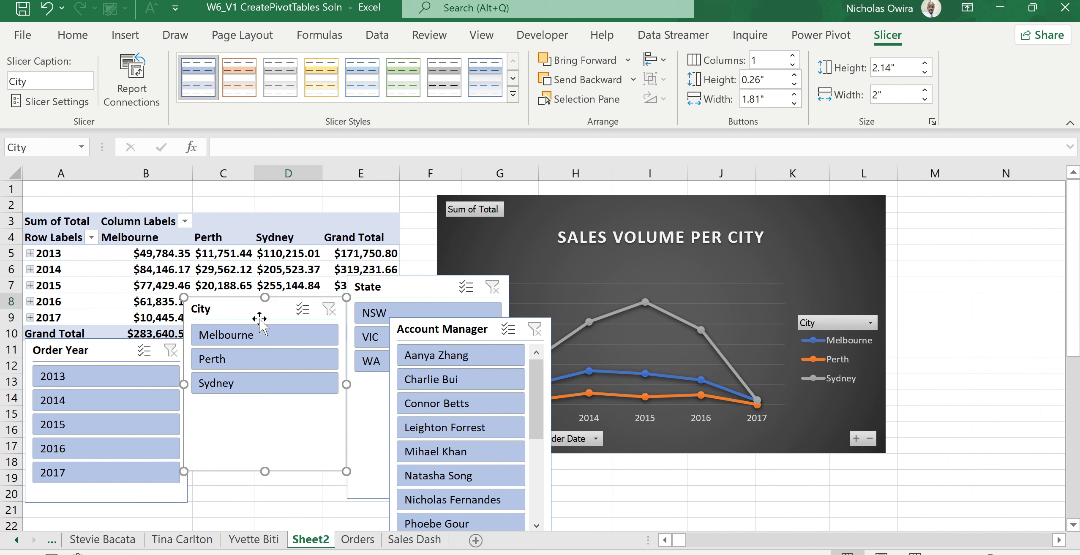
drag(259, 310, 264, 351)
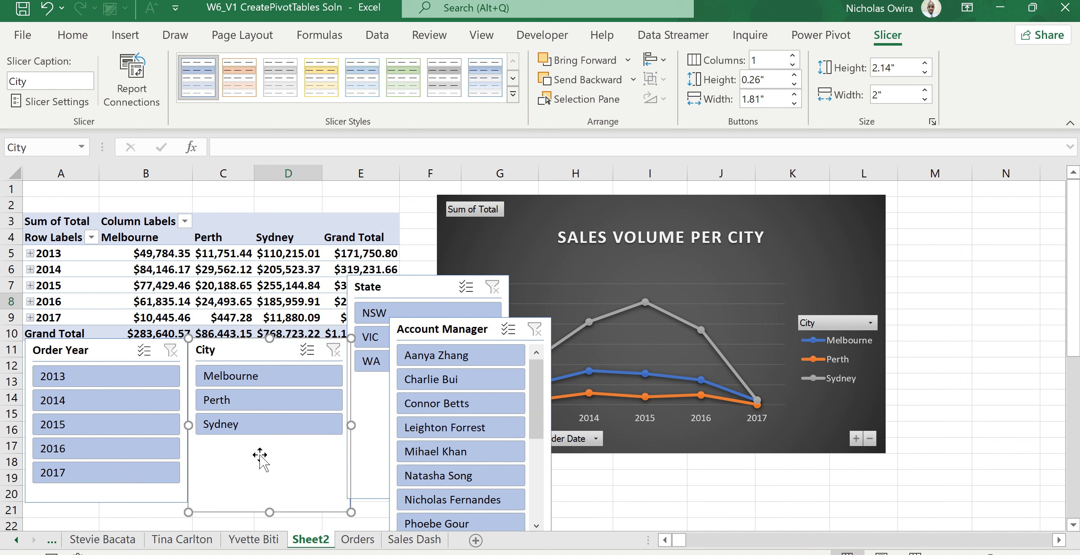
drag(269, 512, 270, 505)
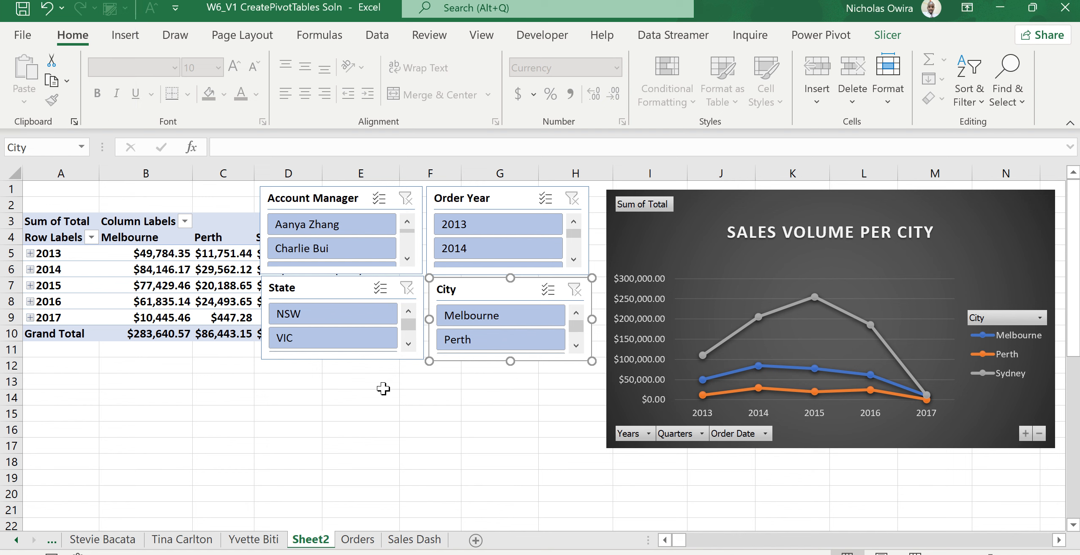
Apply an orange slicer style to the Account Manager slicer.
click(354, 203)
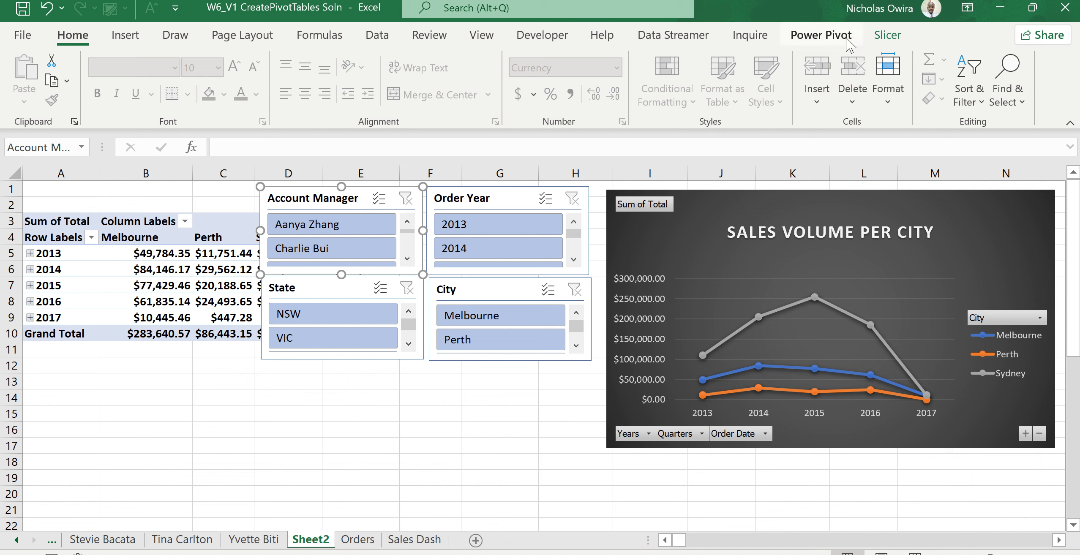
click(887, 35)
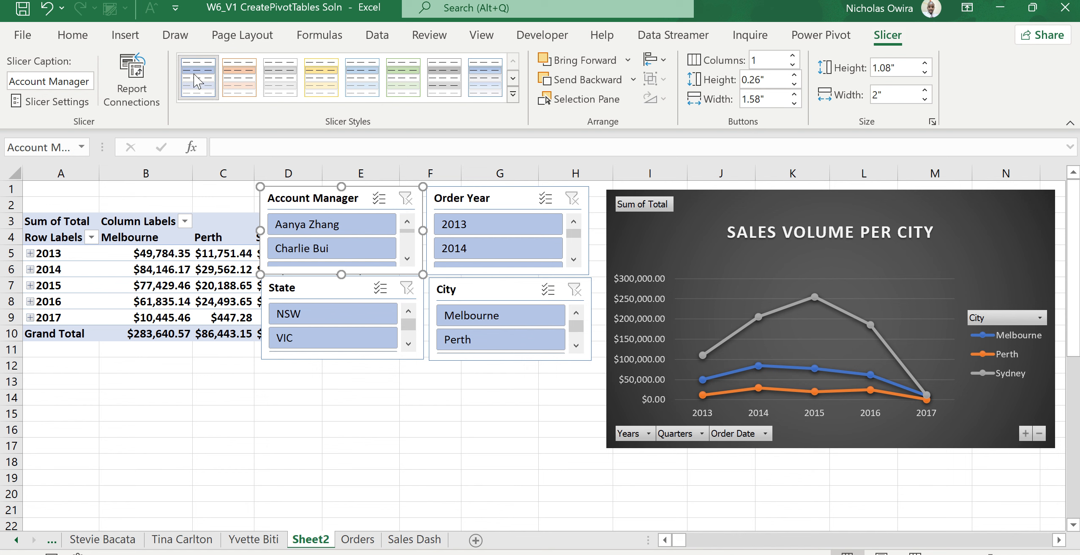
click(236, 81)
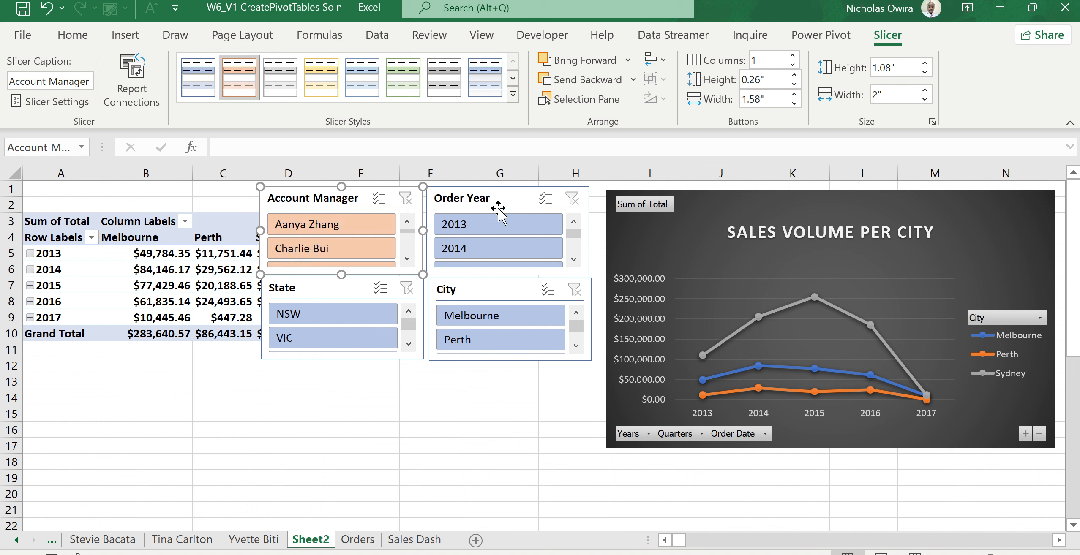
Apply a green slicer style to the Order Year slicer.
click(507, 201)
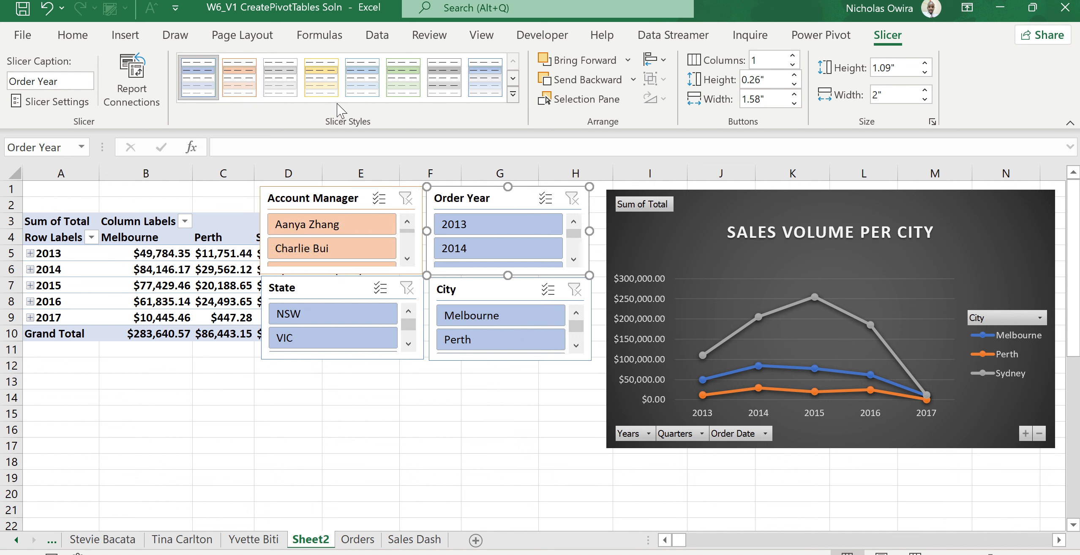
click(405, 78)
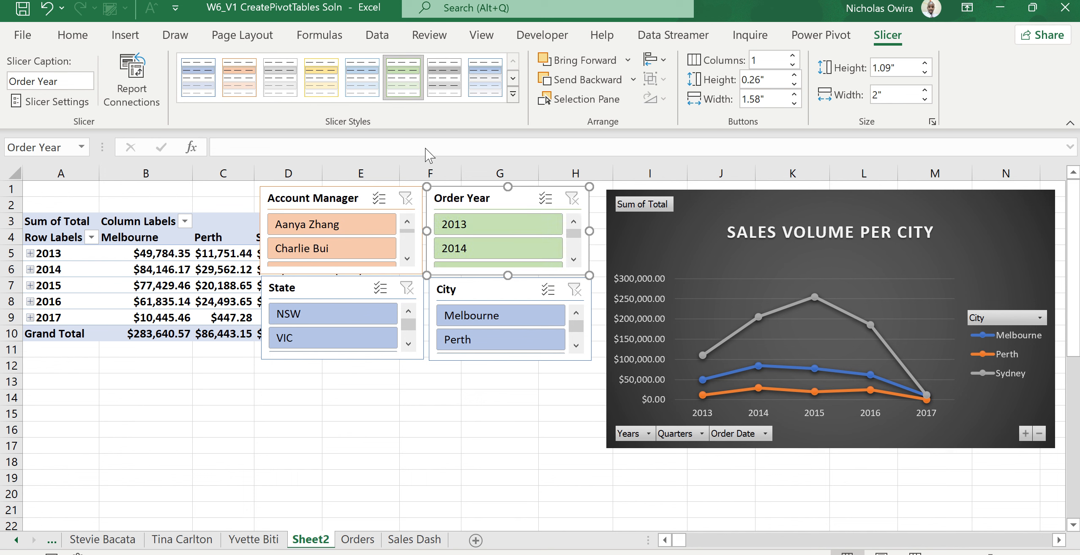
Apply a blue slicer style to the State slicer and a dark orange slicer style to the City slicer.
click(352, 294)
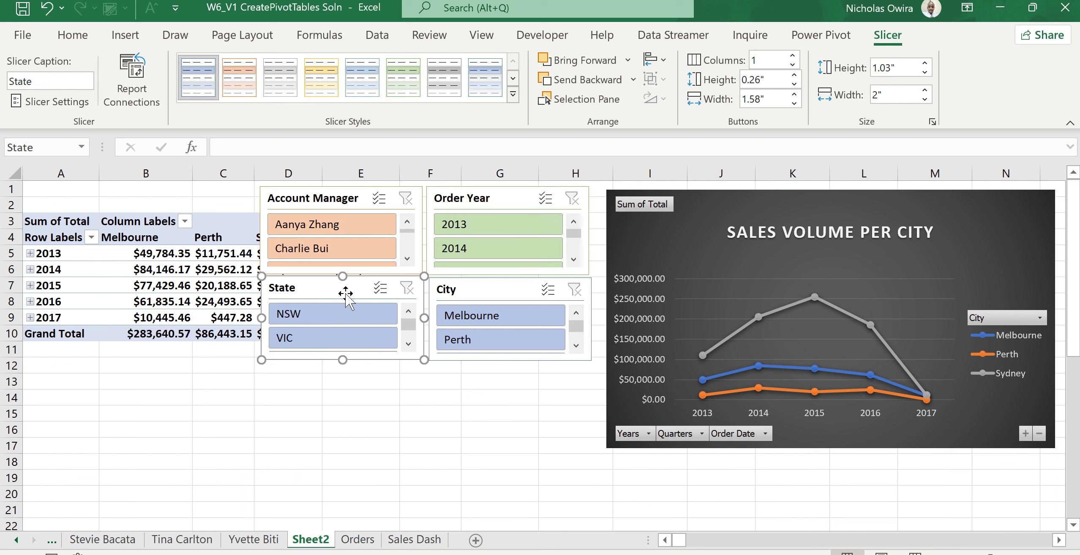
click(477, 76)
click(501, 292)
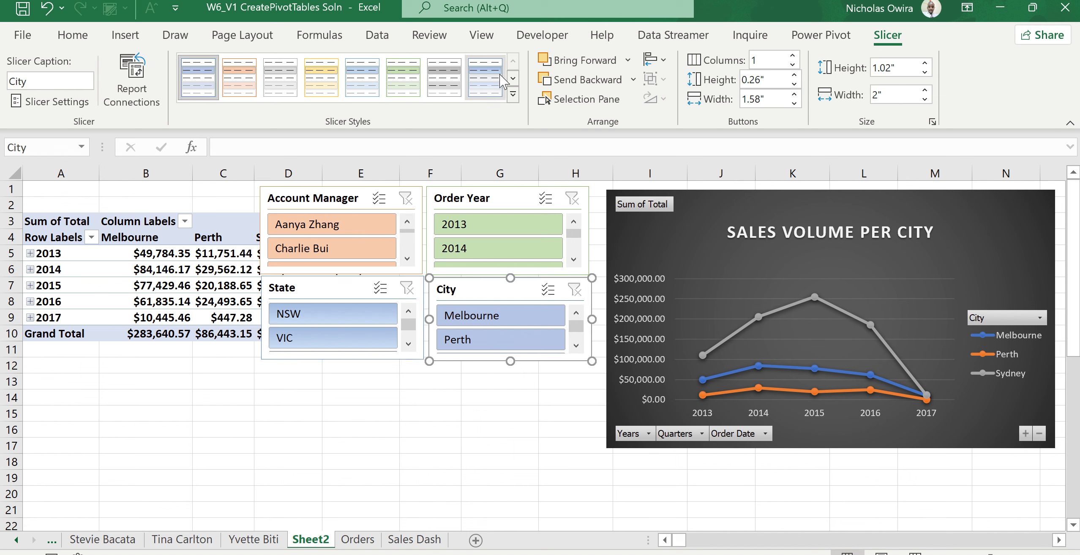
click(513, 94)
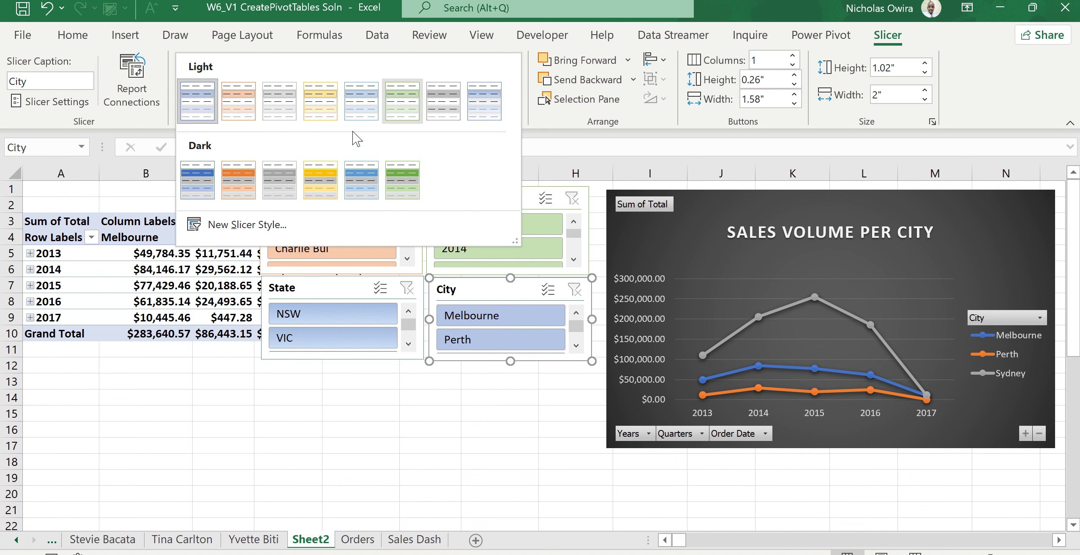
click(238, 180)
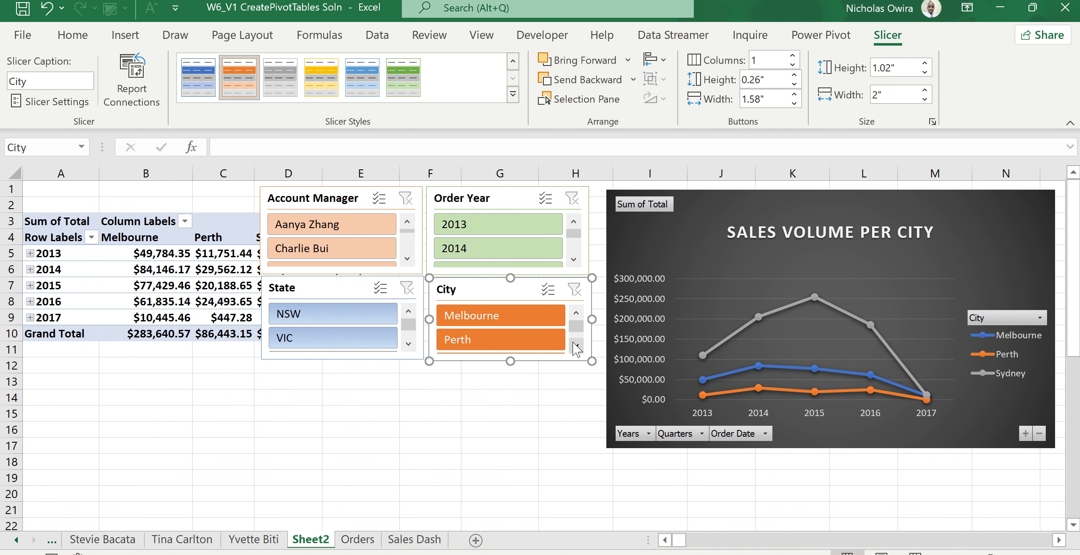
Test the City slicer by filtering the chart to Melbourne, then Perth, clearing the filter each time.
click(526, 316)
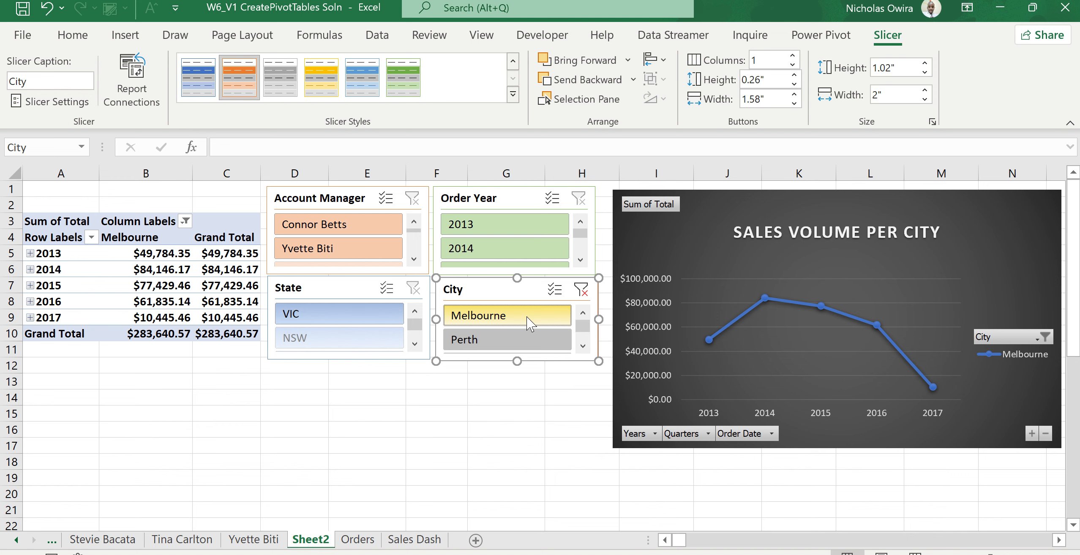
click(583, 291)
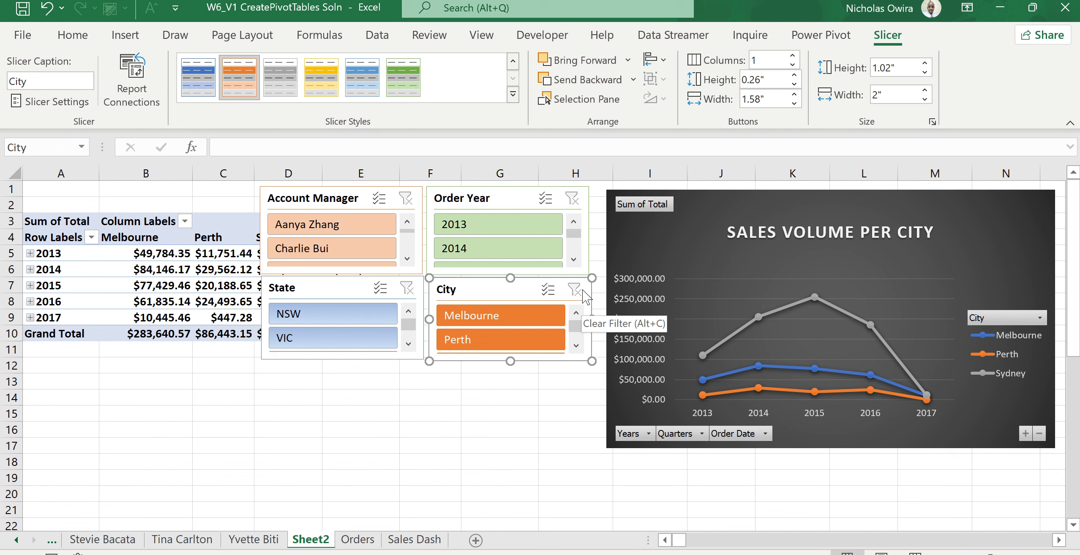
click(518, 342)
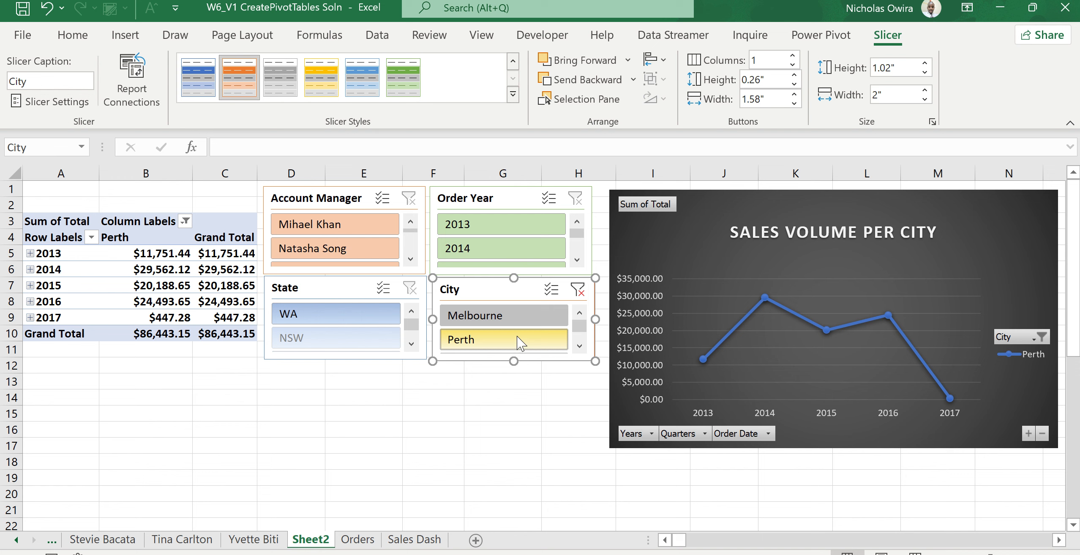
click(577, 290)
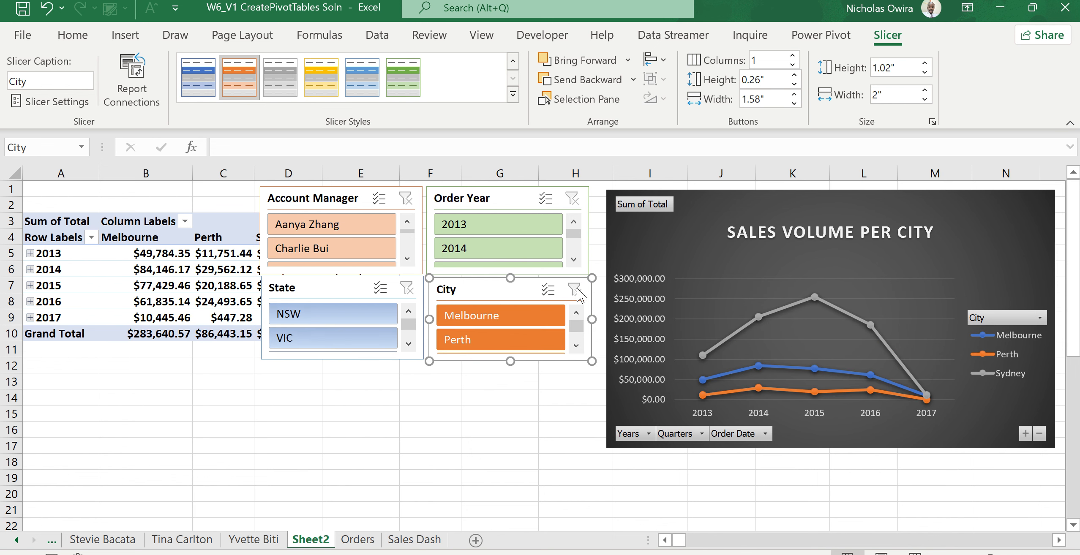
Filter the chart to Melbourne and Sydney together in the City slicer, then clear the City filter.
click(576, 346)
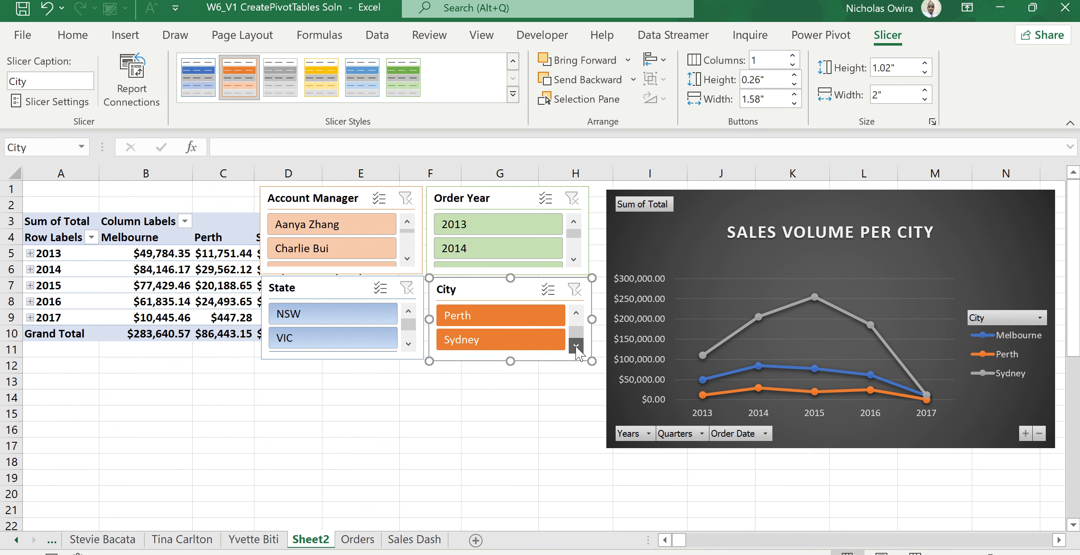
click(577, 313)
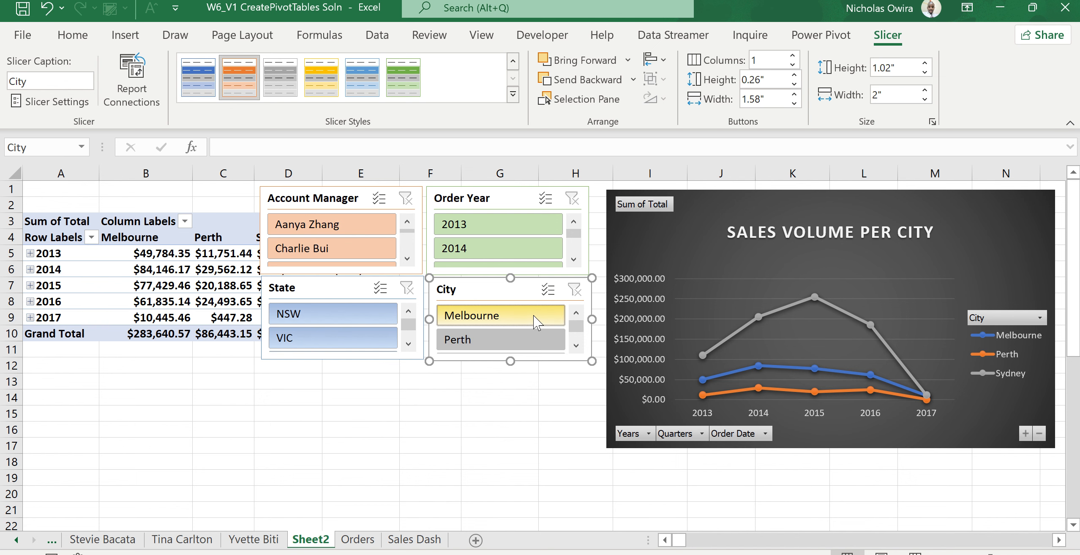
click(536, 322)
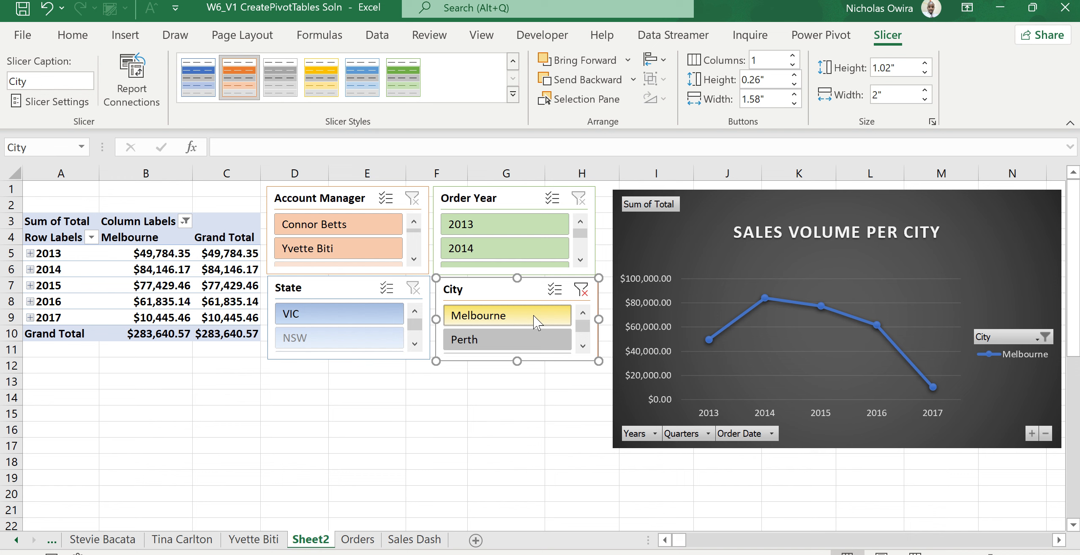
click(582, 346)
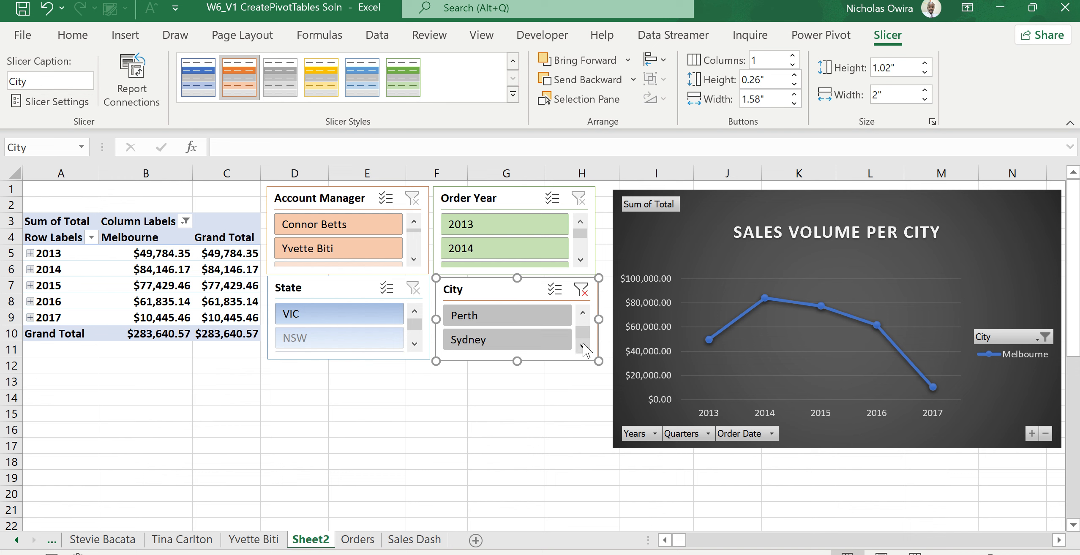
click(551, 341)
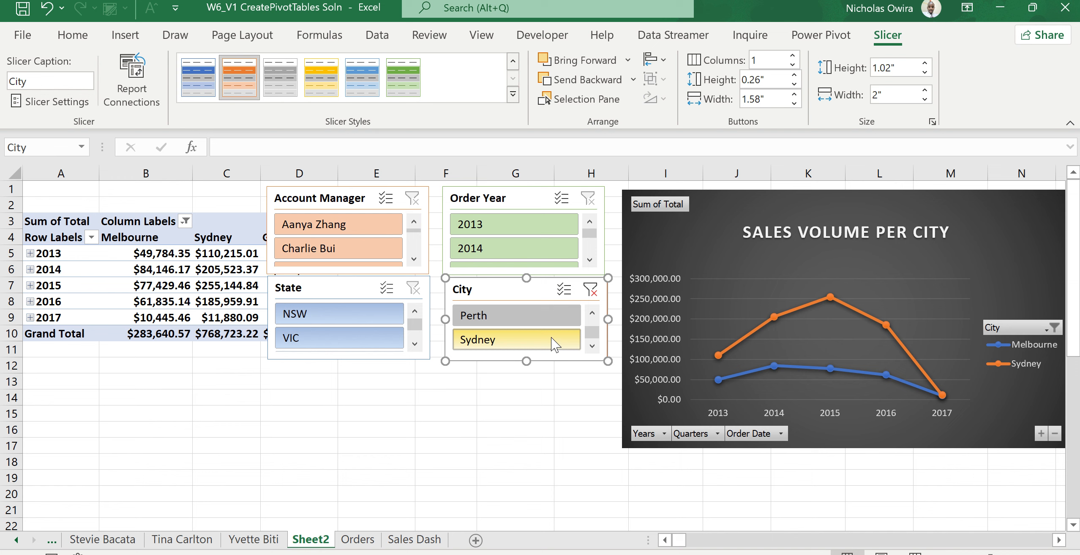
click(590, 290)
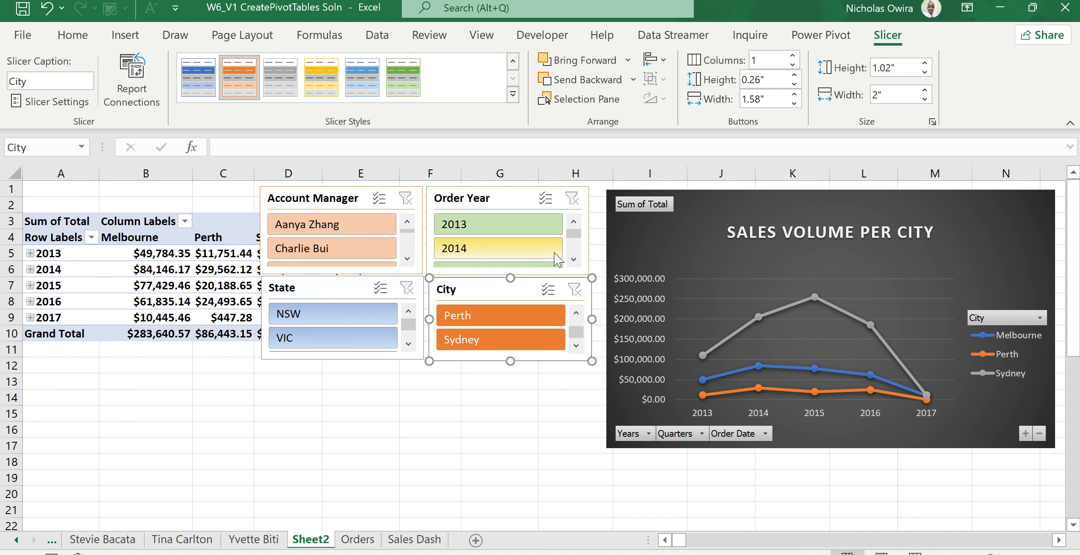
Filter the chart to order years 2013 and 2017 and to the cities Perth and Sydney.
click(529, 224)
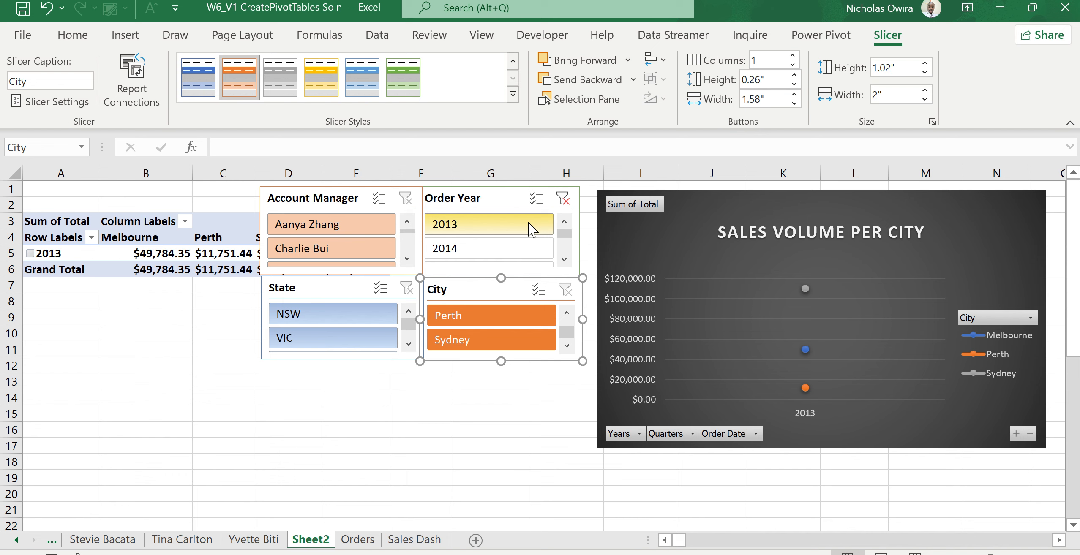
click(564, 259)
click(564, 258)
click(564, 259)
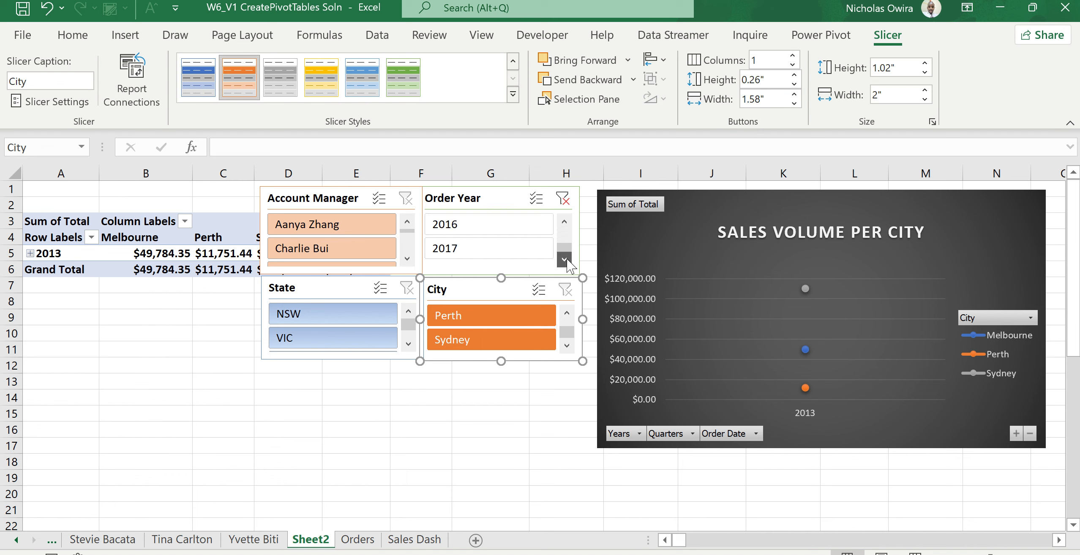
ctrl+click(520, 248)
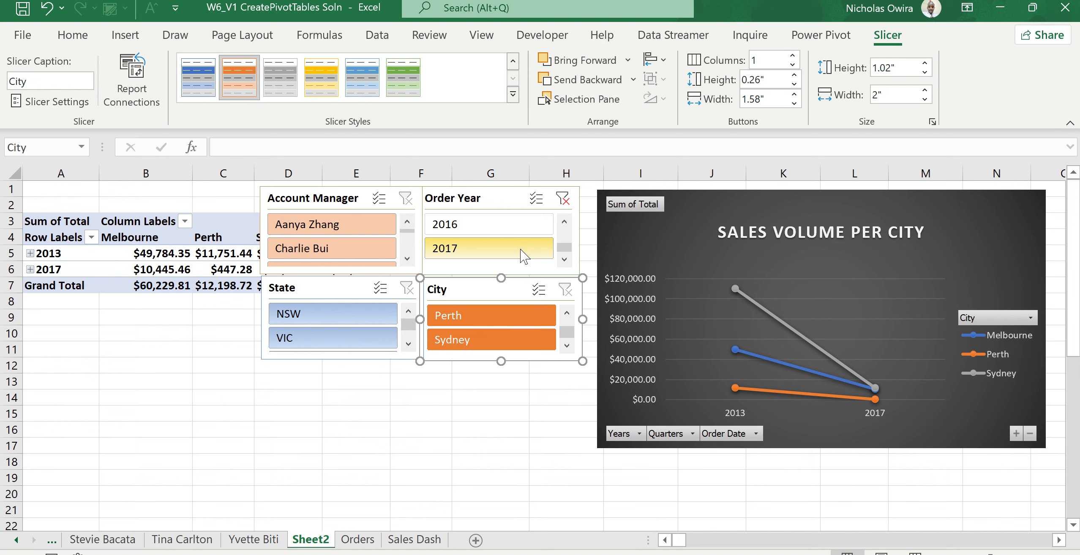
click(516, 324)
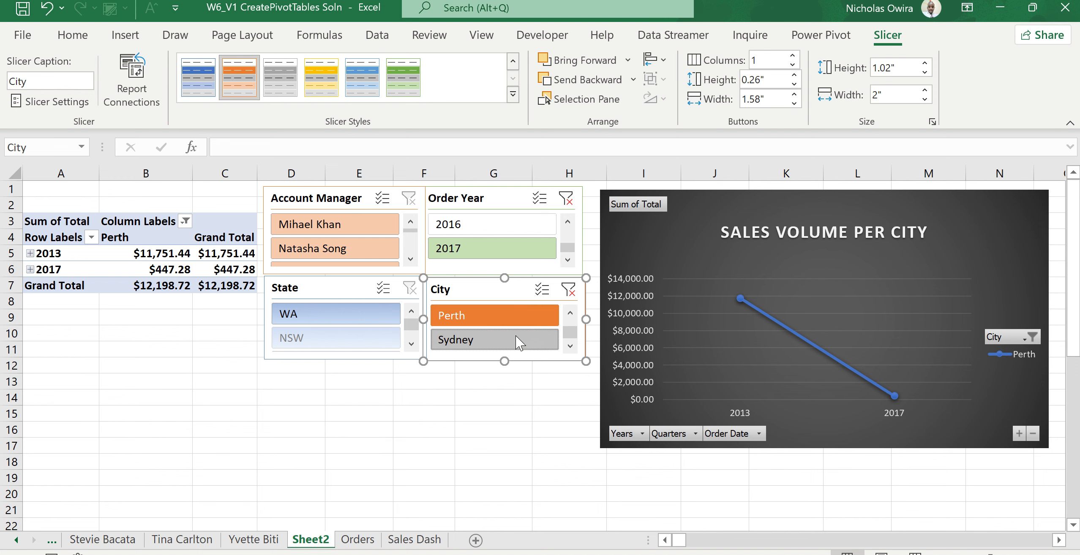
ctrl+click(516, 337)
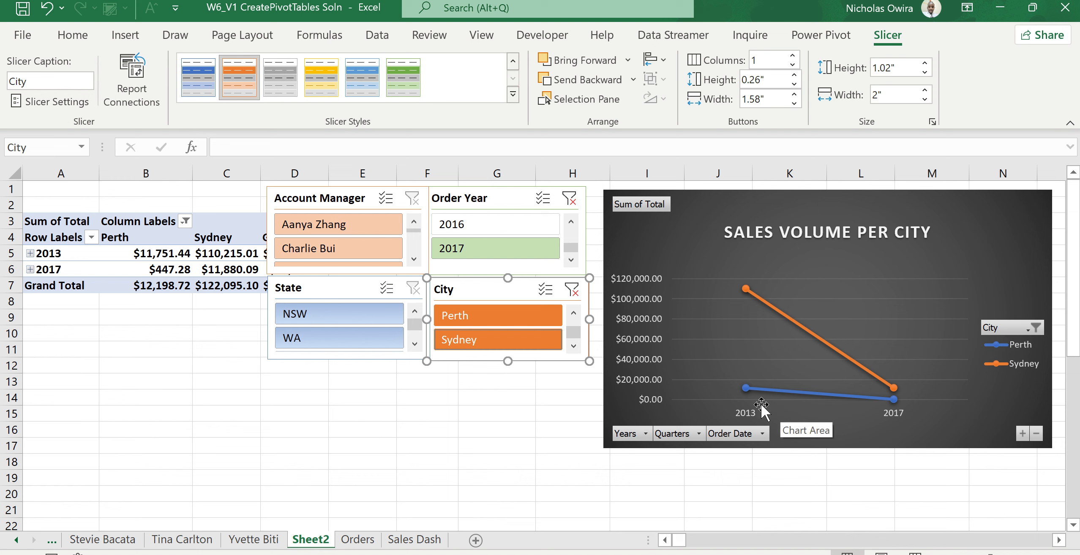
Filter the chart to a single account manager using the Account Manager slicer.
click(404, 290)
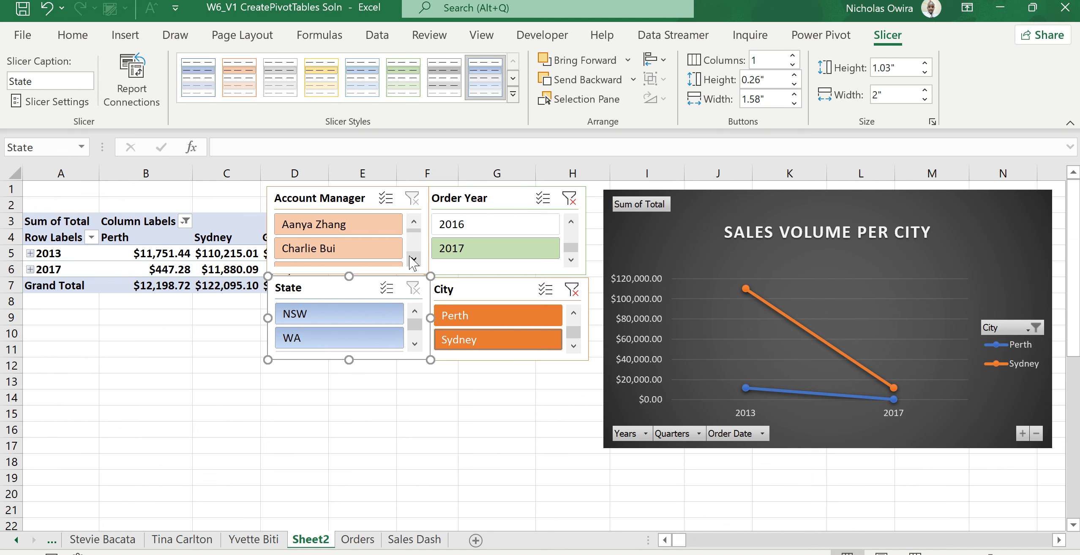
click(361, 232)
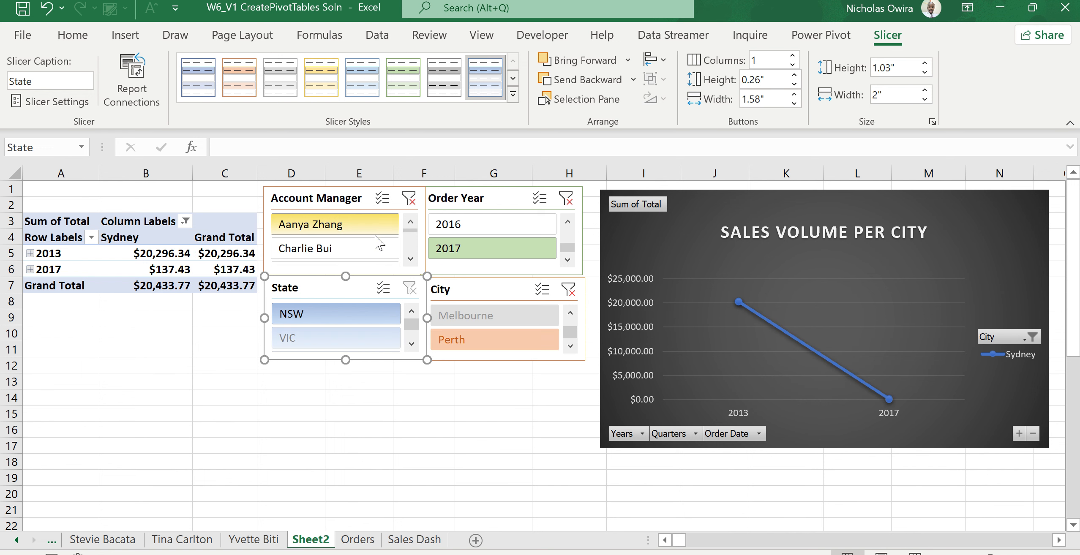
click(411, 258)
click(411, 258)
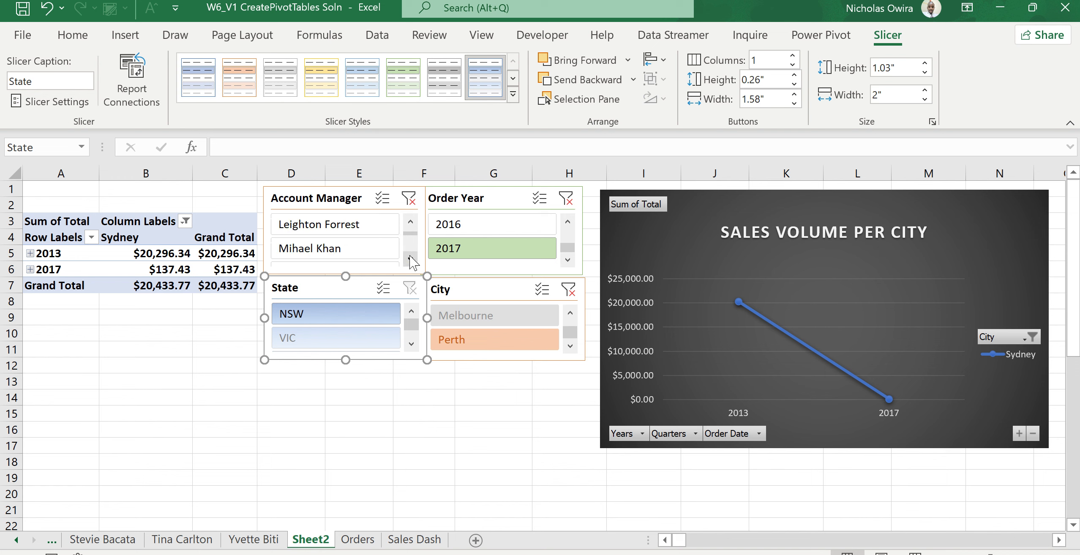
click(371, 250)
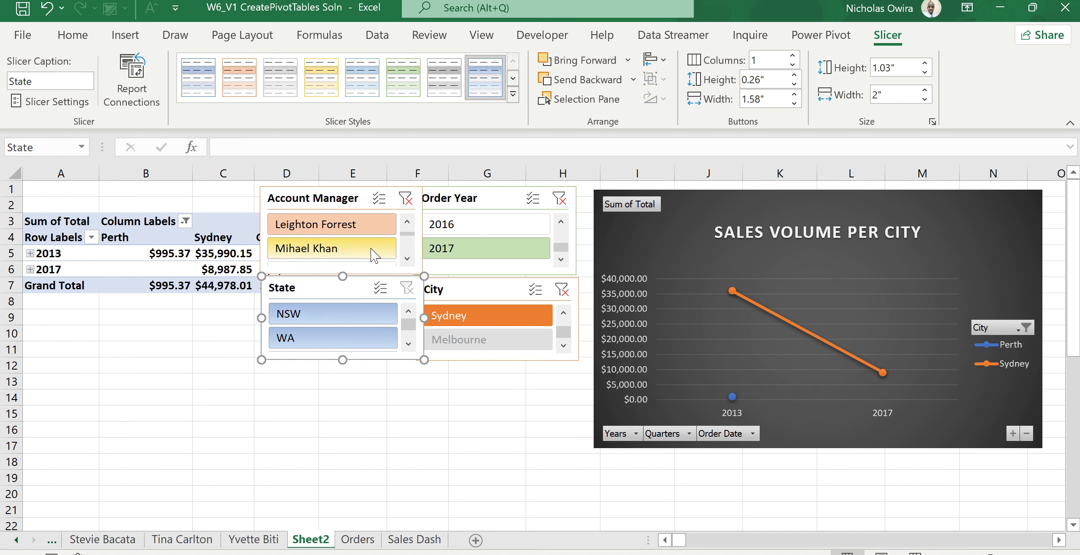